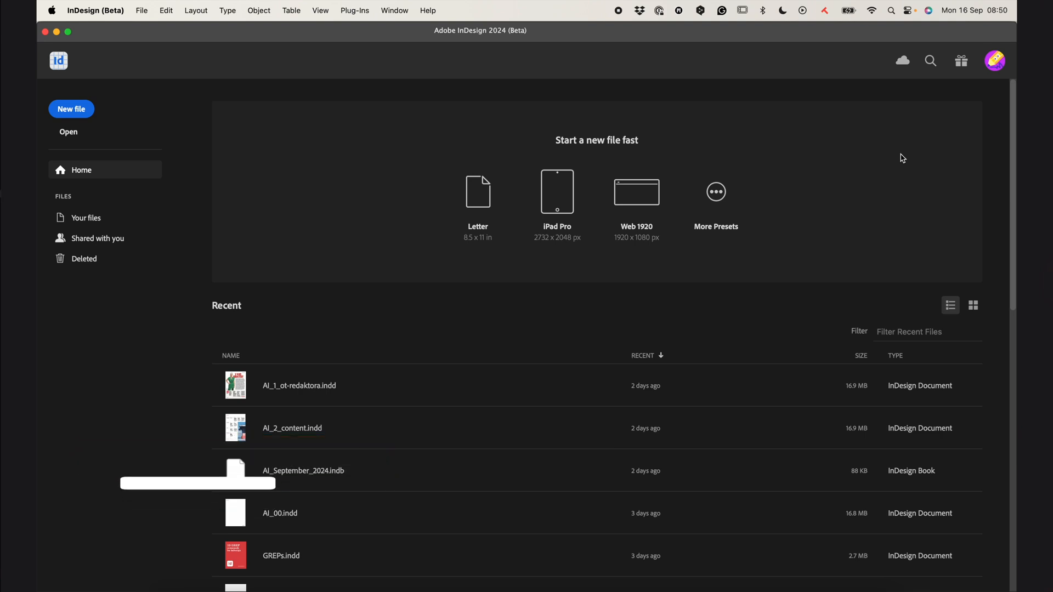
# Open the application preferences and review the Composition highlighting and text wrap settings
pyautogui.click(95, 10)
pyautogui.click(186, 38)
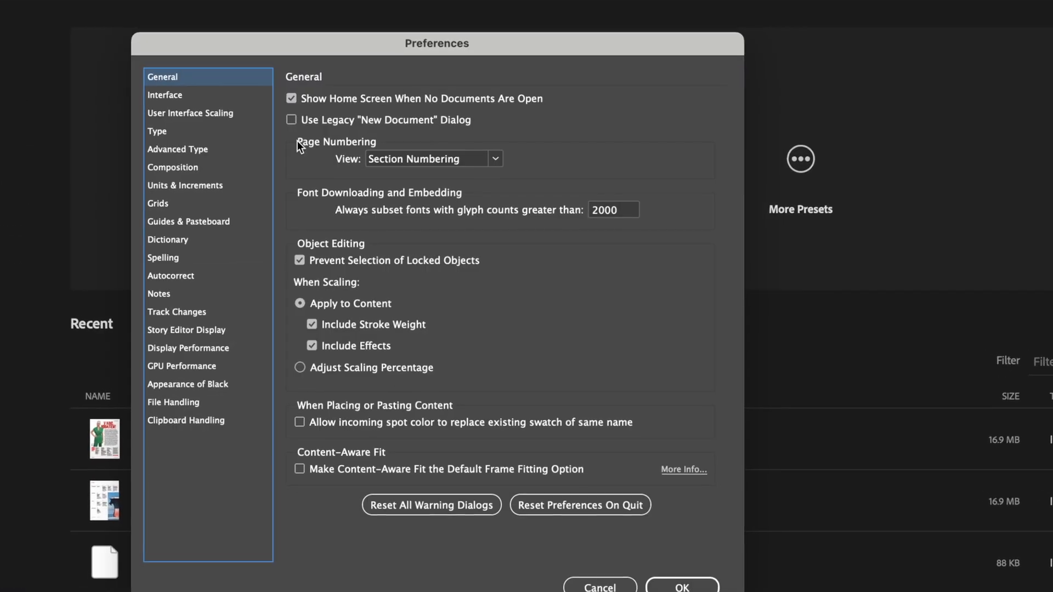
pyautogui.moveTo(415, 42); pyautogui.dragTo(453, 17)
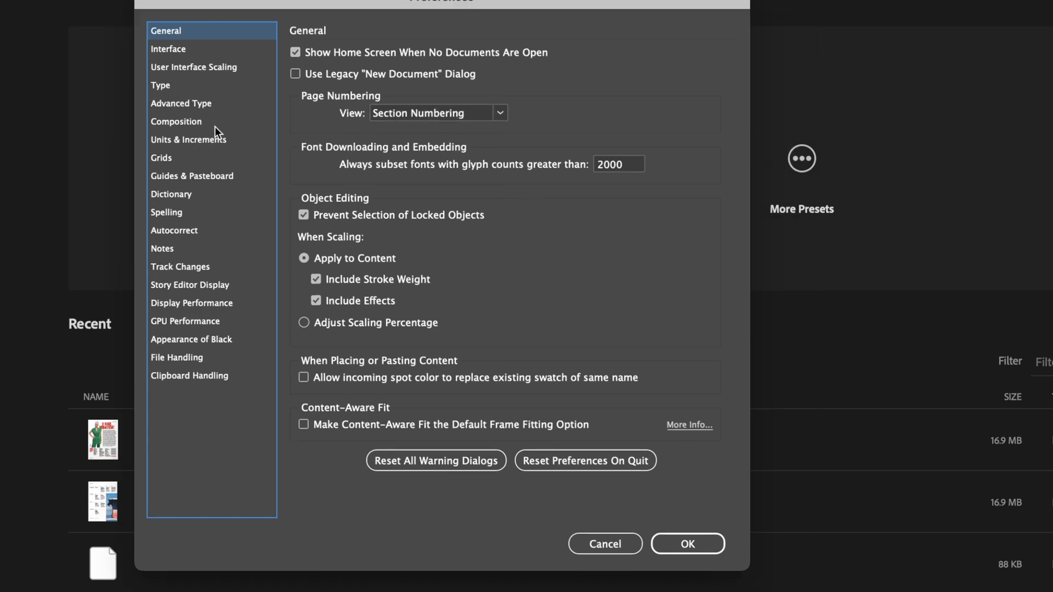
pyautogui.click(184, 125)
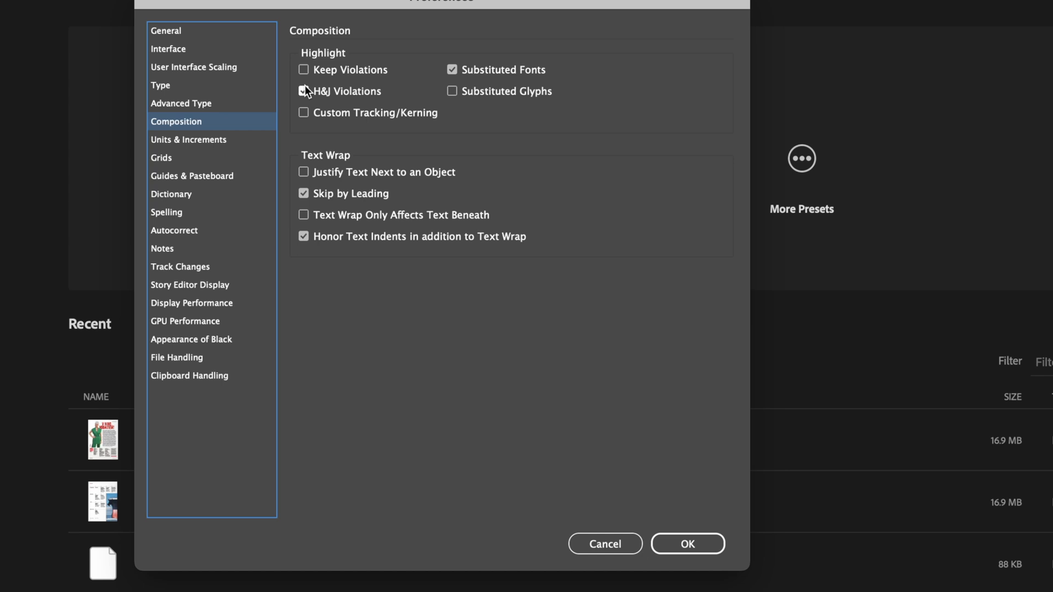
# Check the horizontal and vertical ruler units in the Units & Increments preferences
pyautogui.click(210, 144)
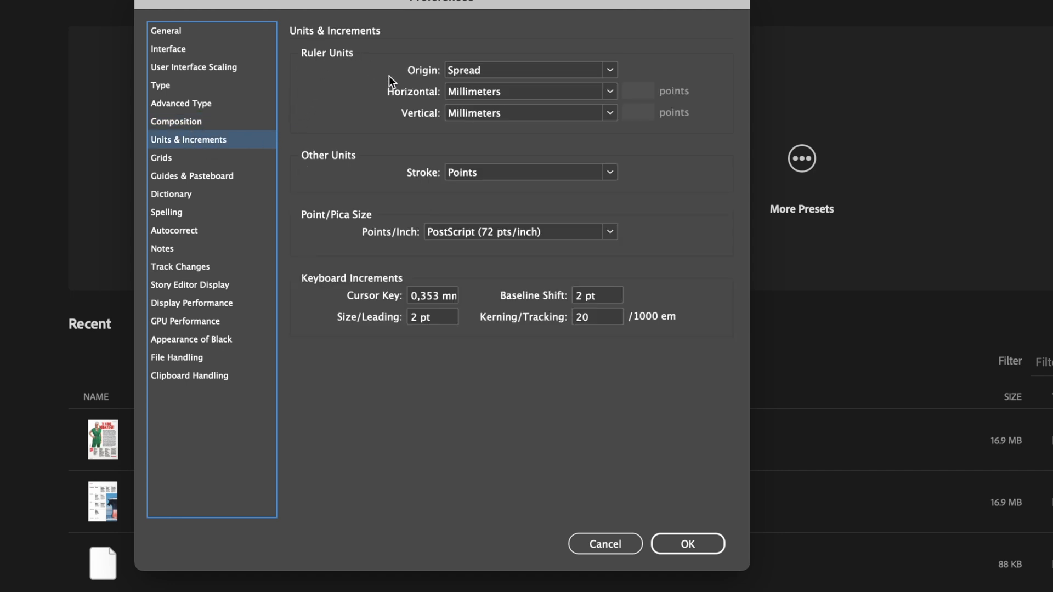
pyautogui.click(454, 94)
pyautogui.click(459, 95)
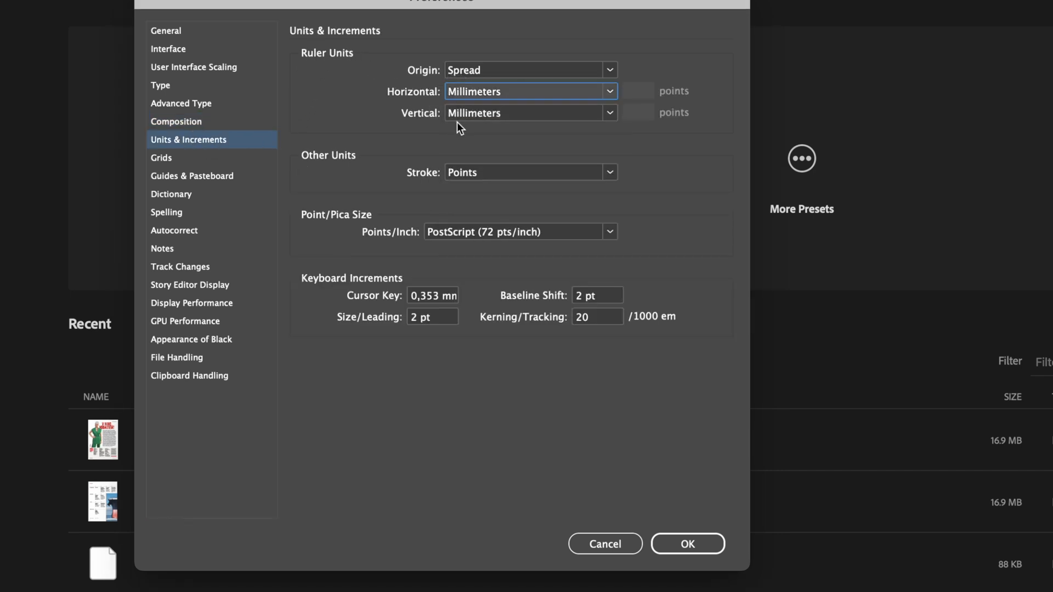
pyautogui.click(460, 114)
pyautogui.click(470, 203)
# Review the baseline grid preferences, including the available view thresholds
pyautogui.click(209, 158)
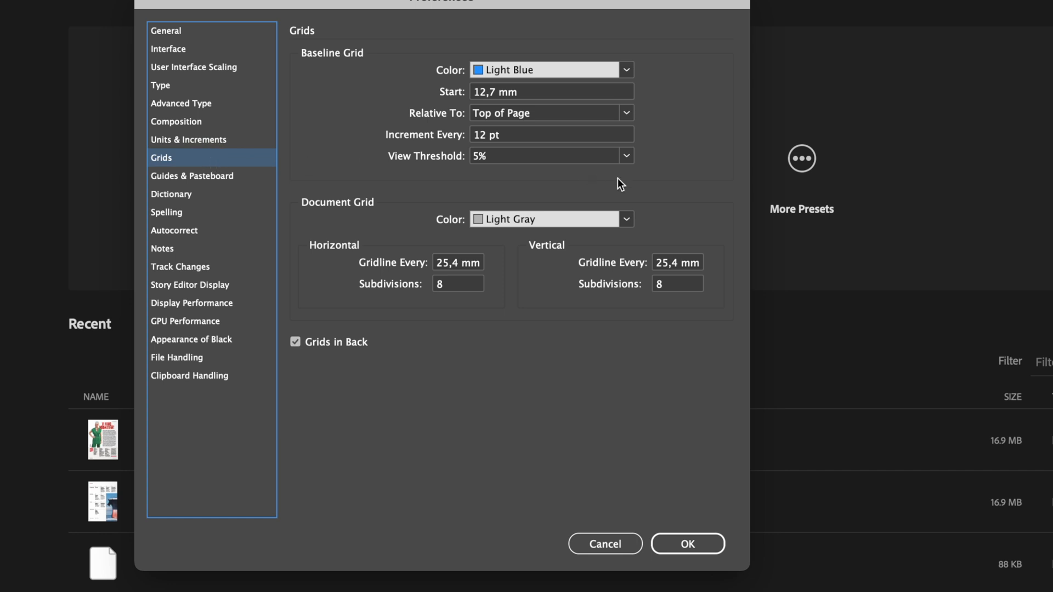
pyautogui.click(624, 157)
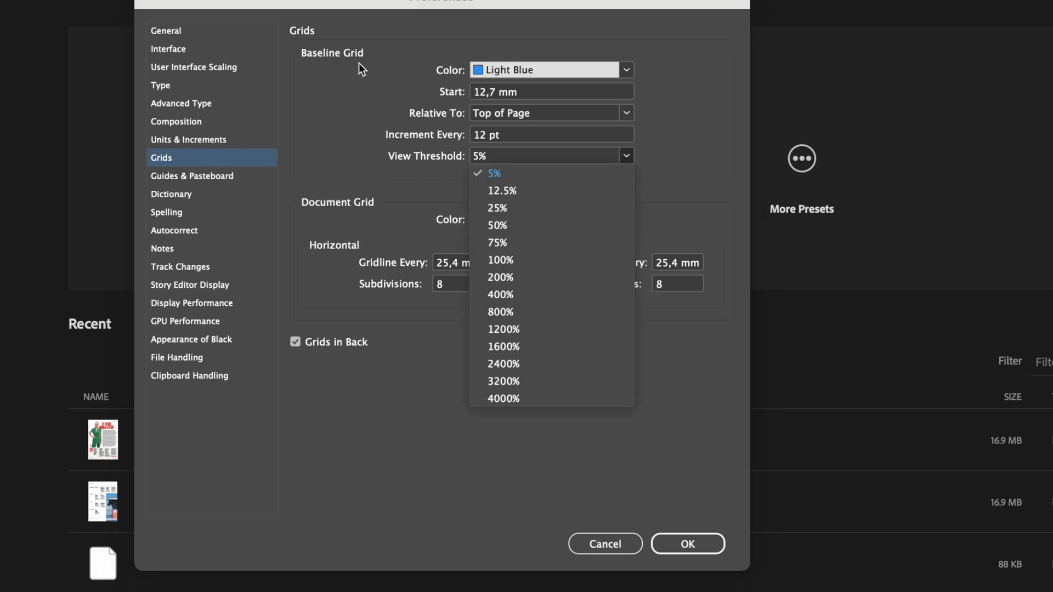
pyautogui.click(349, 102)
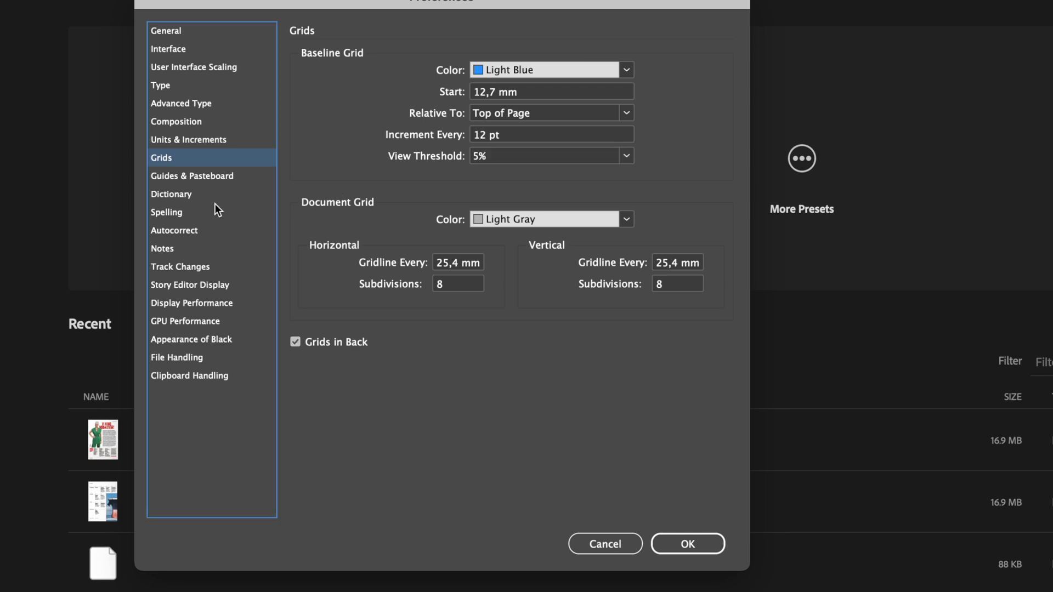
# Review the Dictionary preferences, checking the language and the double and single quote styles
pyautogui.click(209, 195)
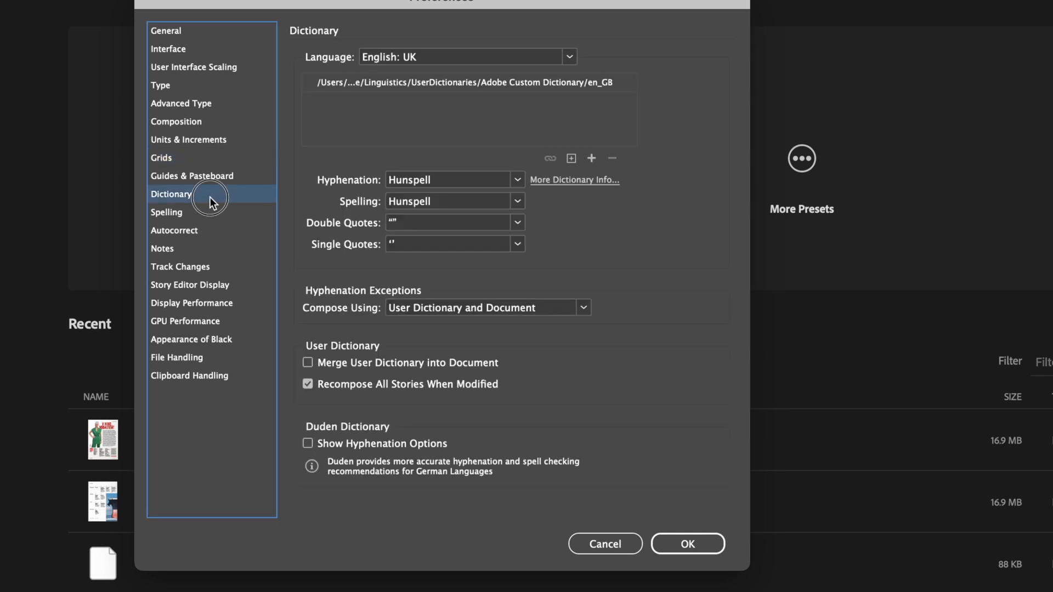
pyautogui.click(569, 57)
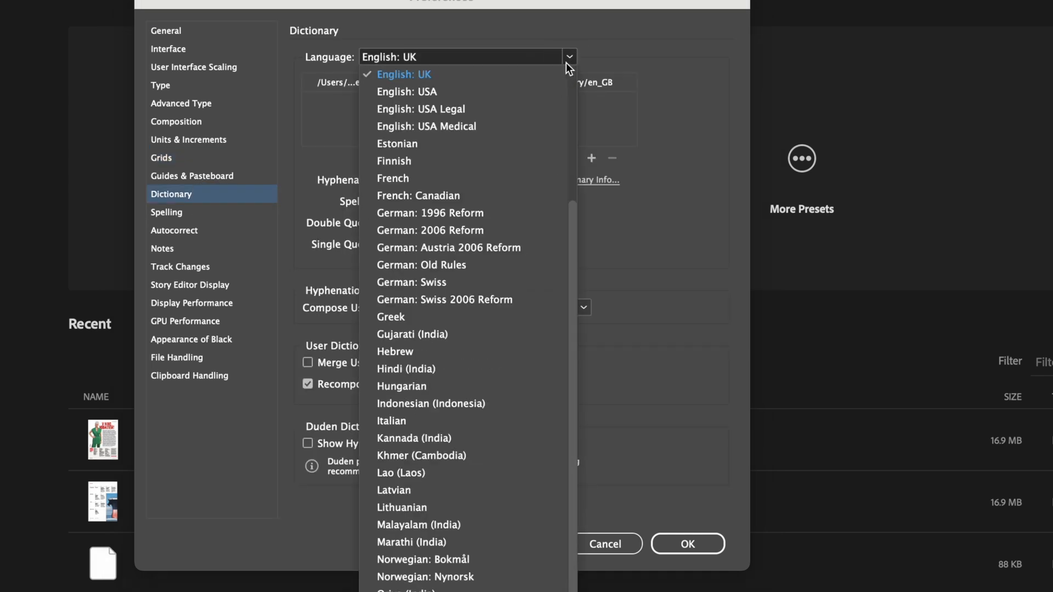
pyautogui.click(568, 71)
pyautogui.click(470, 222)
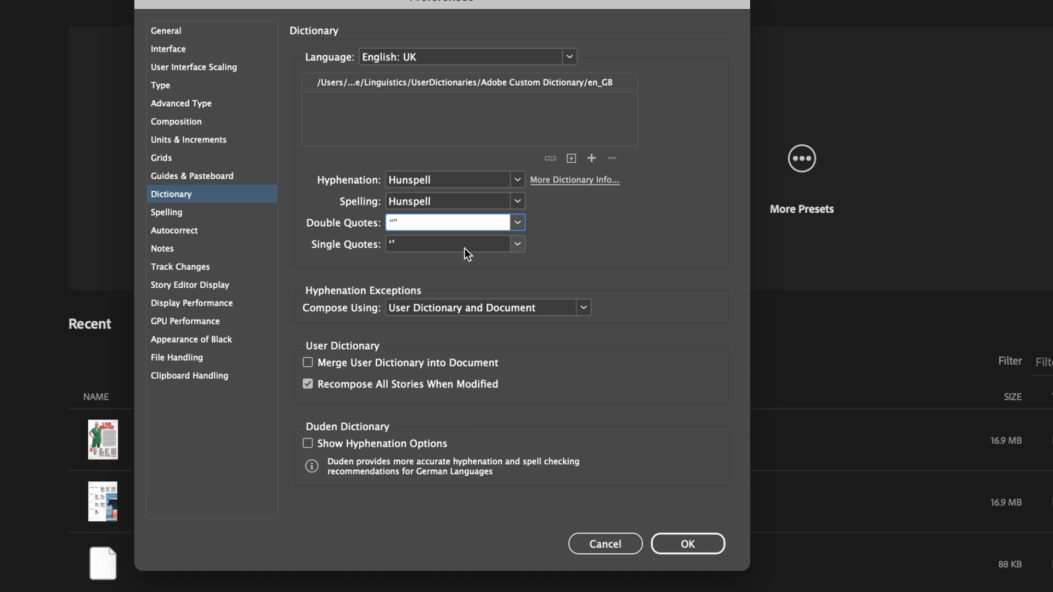
pyautogui.click(454, 240)
# Review the Spelling and Appearance of Black preferences, including black overprinting
pyautogui.click(215, 213)
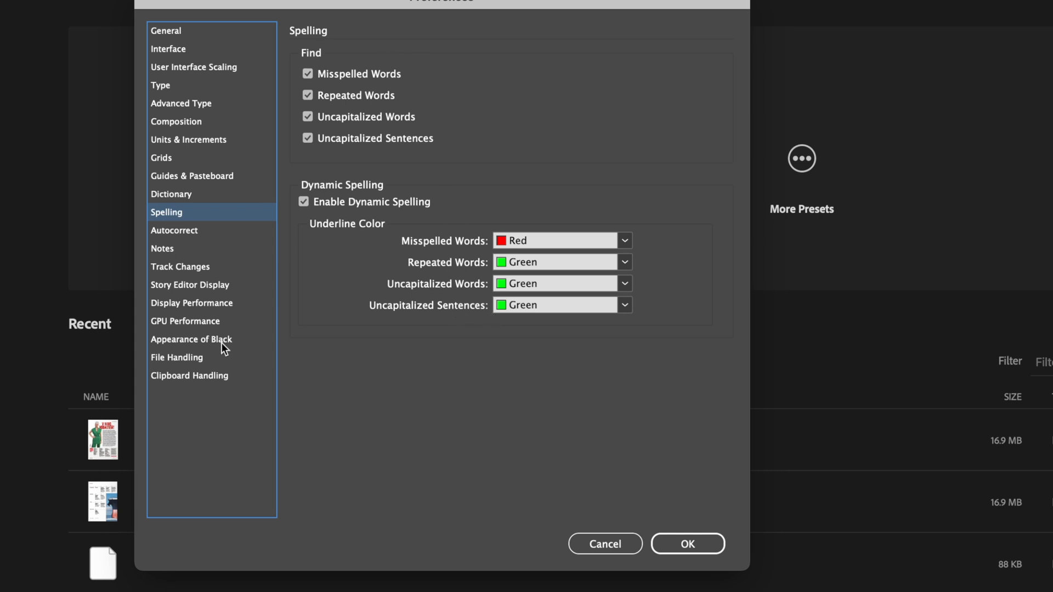
pyautogui.click(173, 345)
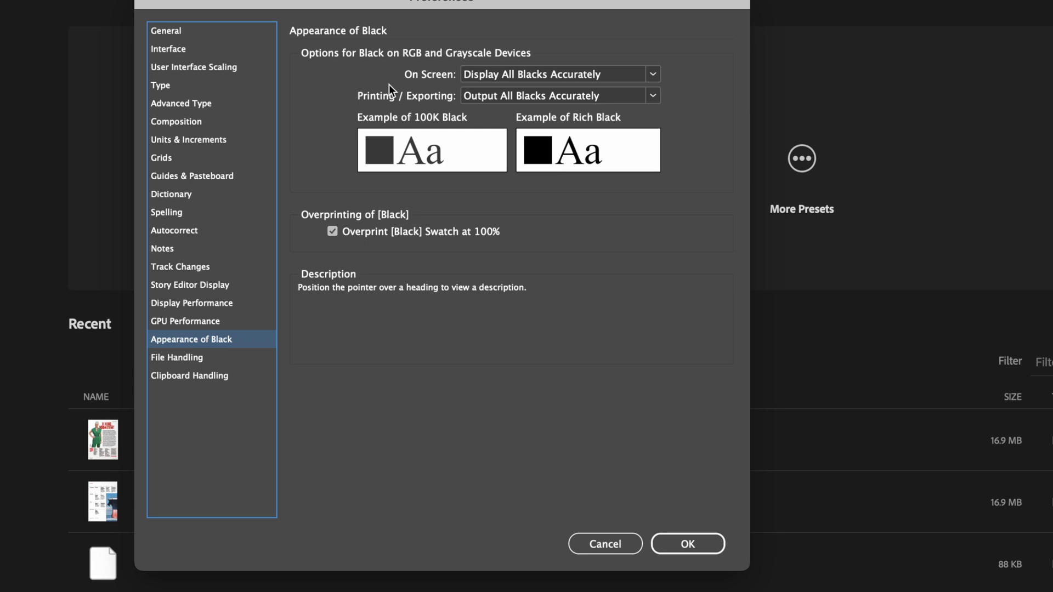
pyautogui.press('Tab')
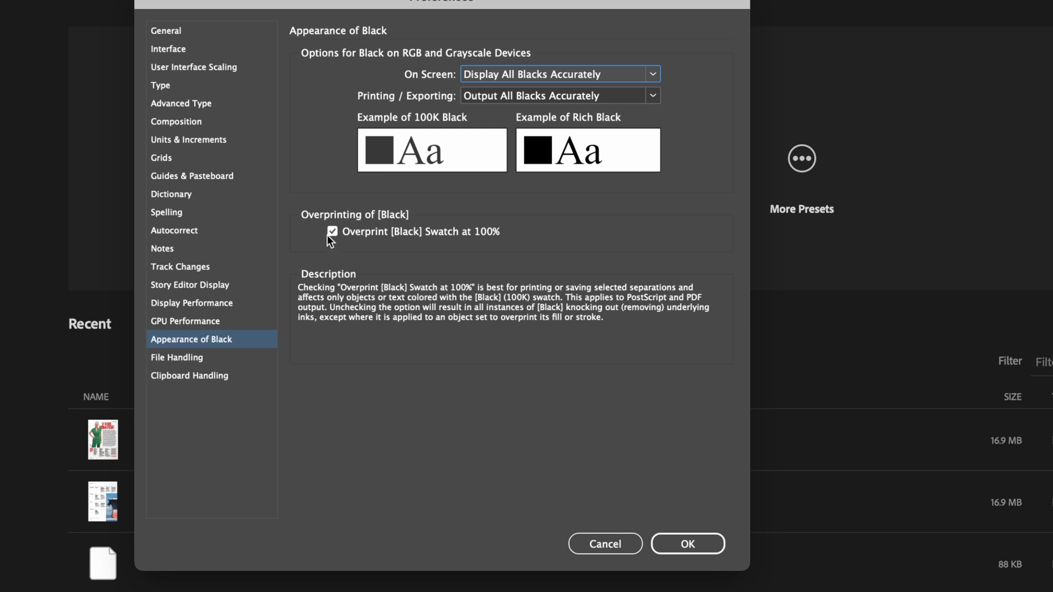
# Look through the preference categories from General to Composition and close the preferences, accepting the settings
pyautogui.click(199, 31)
pyautogui.click(211, 50)
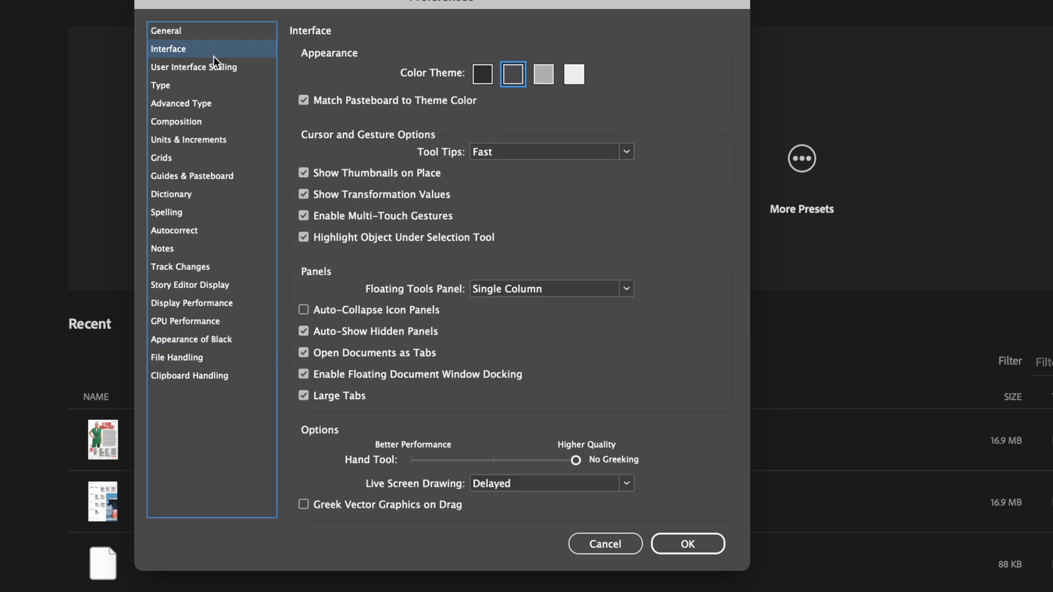
pyautogui.click(220, 71)
pyautogui.click(222, 100)
pyautogui.click(225, 121)
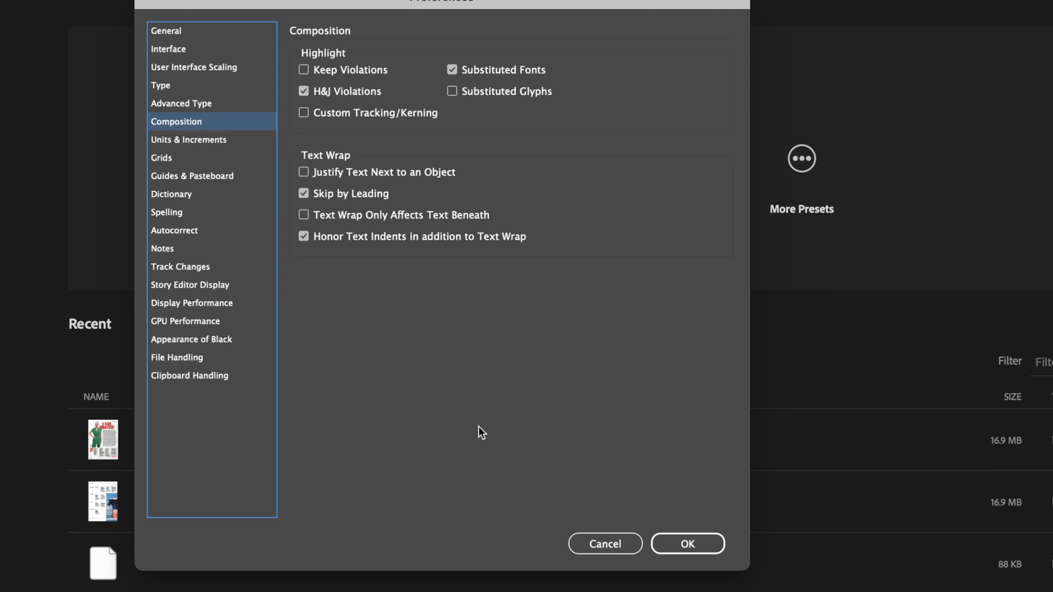
pyautogui.click(682, 536)
# Create a new document with the 215,9 x 279,4 mm default preset, previewing it before creation
pyautogui.press('super+n')
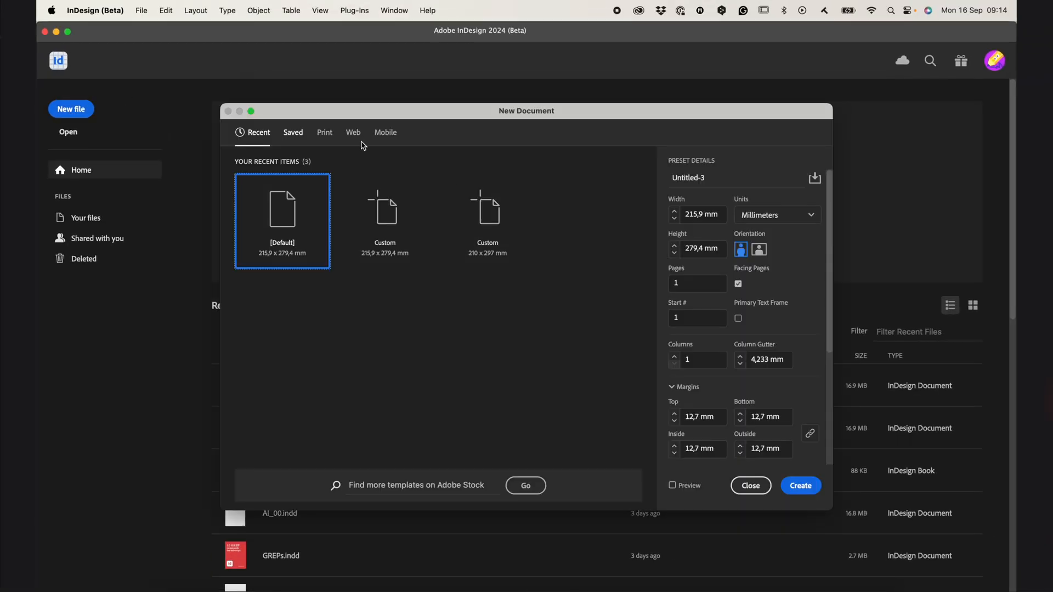
pyautogui.click(673, 485)
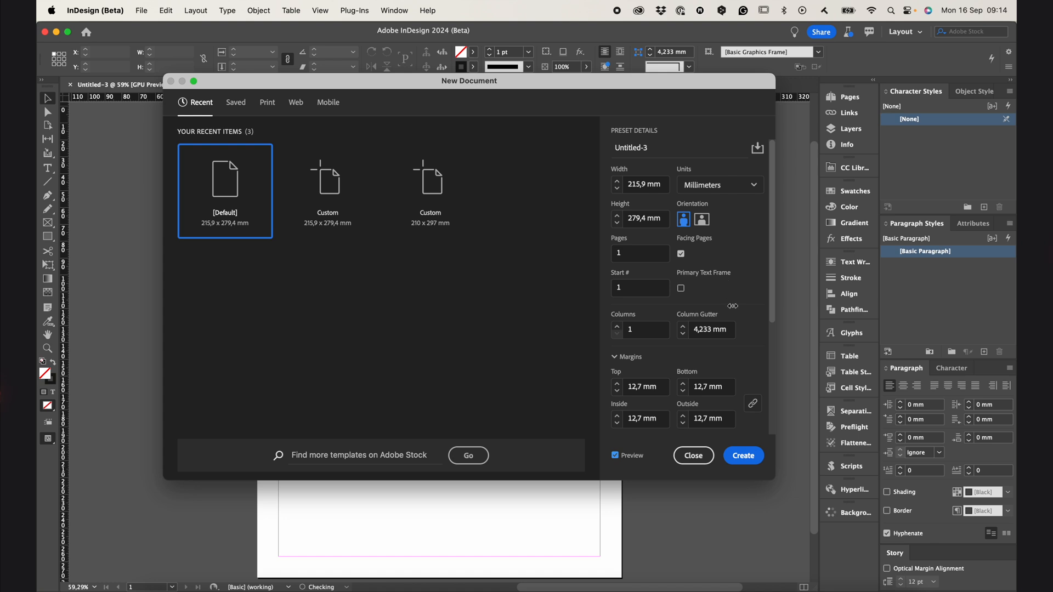
pyautogui.scroll(-5, 738, 302)
pyautogui.scroll(5, 738, 303)
pyautogui.click(744, 458)
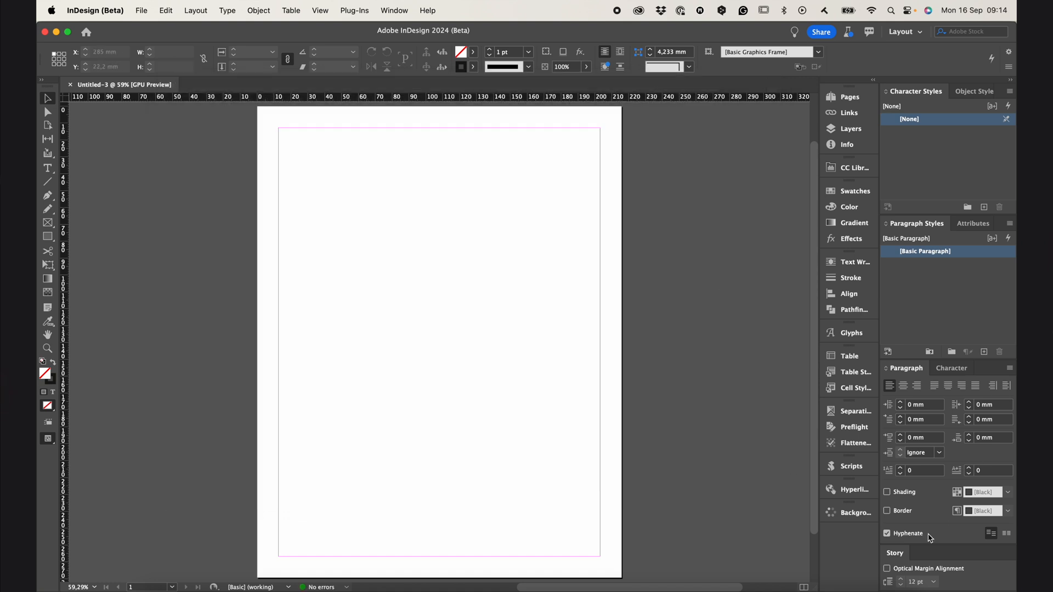
# Add the GREPs style from the English GREP library in CC Libraries to the document's paragraph styles
pyautogui.click(904, 32)
pyautogui.click(847, 167)
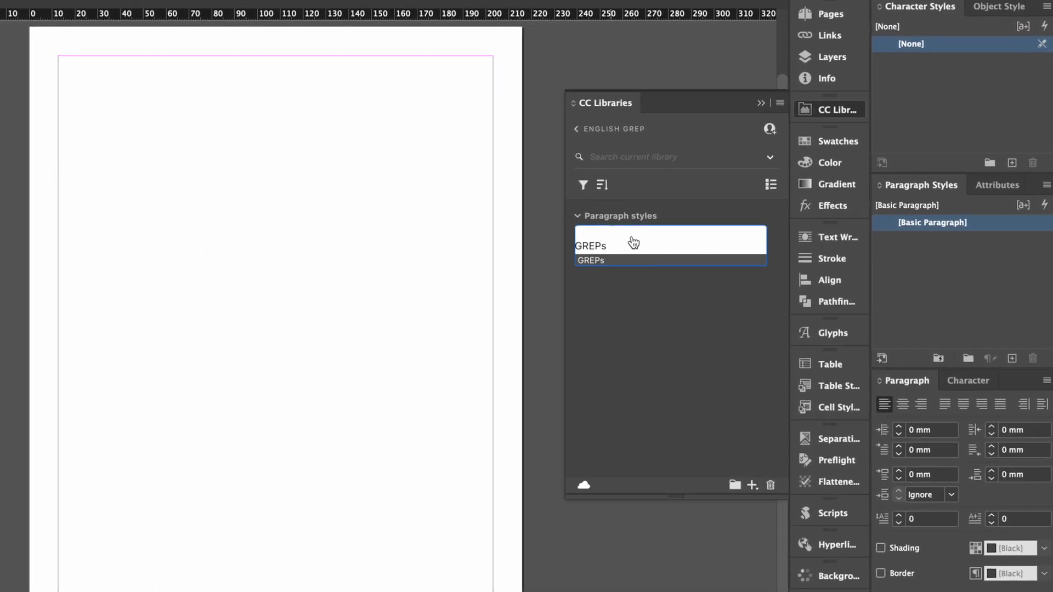
pyautogui.rightClick(636, 243)
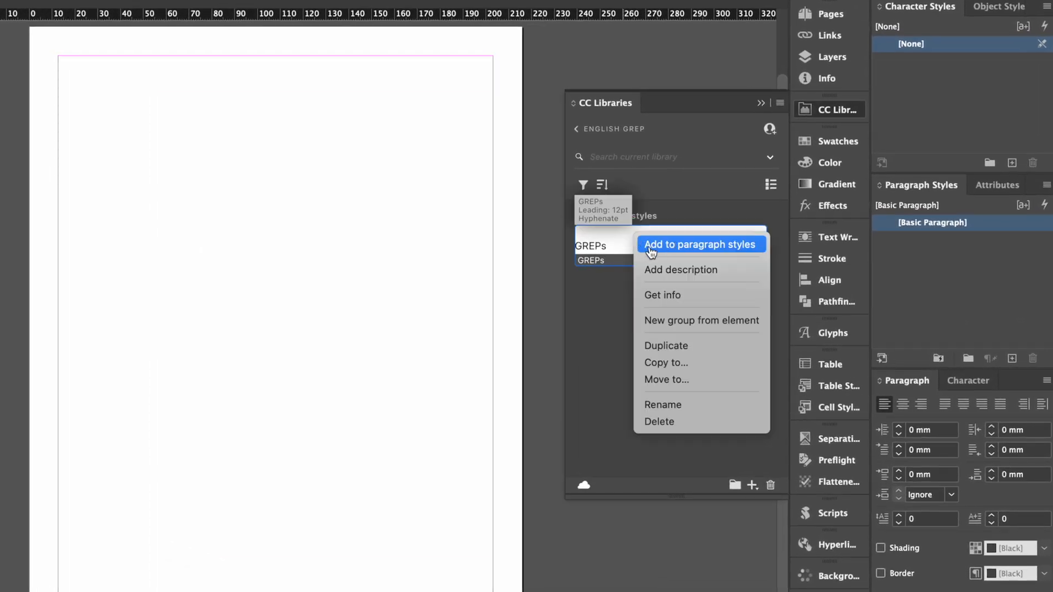
pyautogui.click(718, 252)
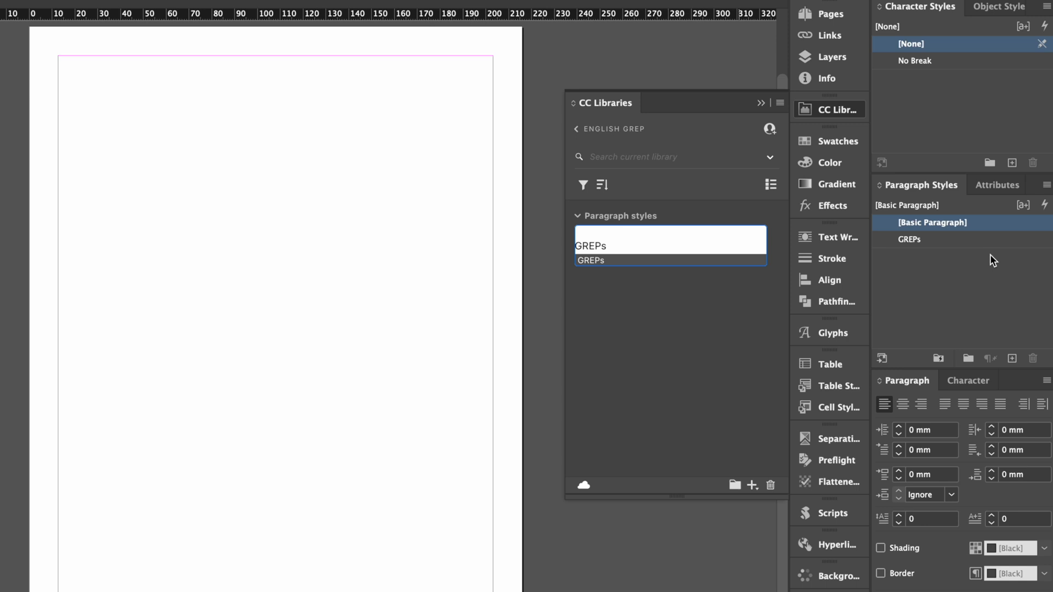
# Select the No Break character style and the GREPs paragraph style, and close CC Libraries
pyautogui.click(928, 59)
pyautogui.click(954, 237)
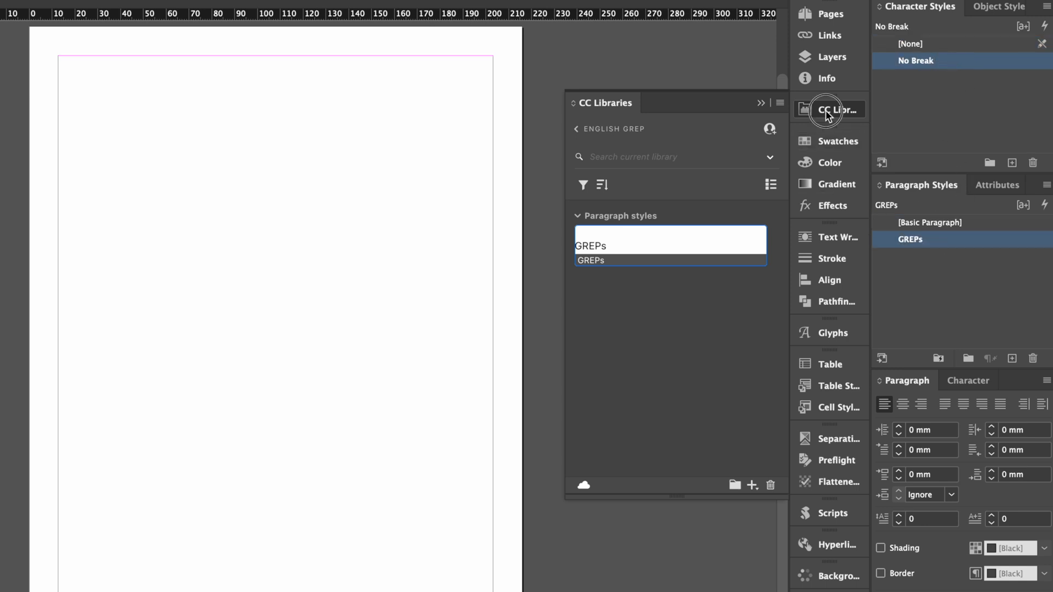
pyautogui.click(828, 109)
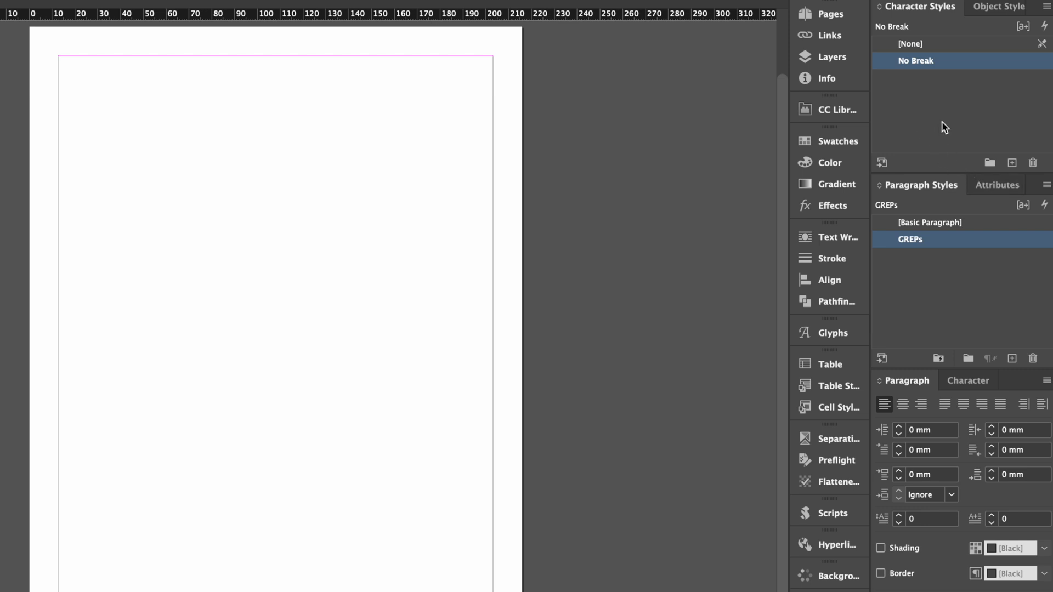
# Check the No Break setting in the basic character formats of the No Break character style
pyautogui.rightClick(954, 61)
pyautogui.click(932, 73)
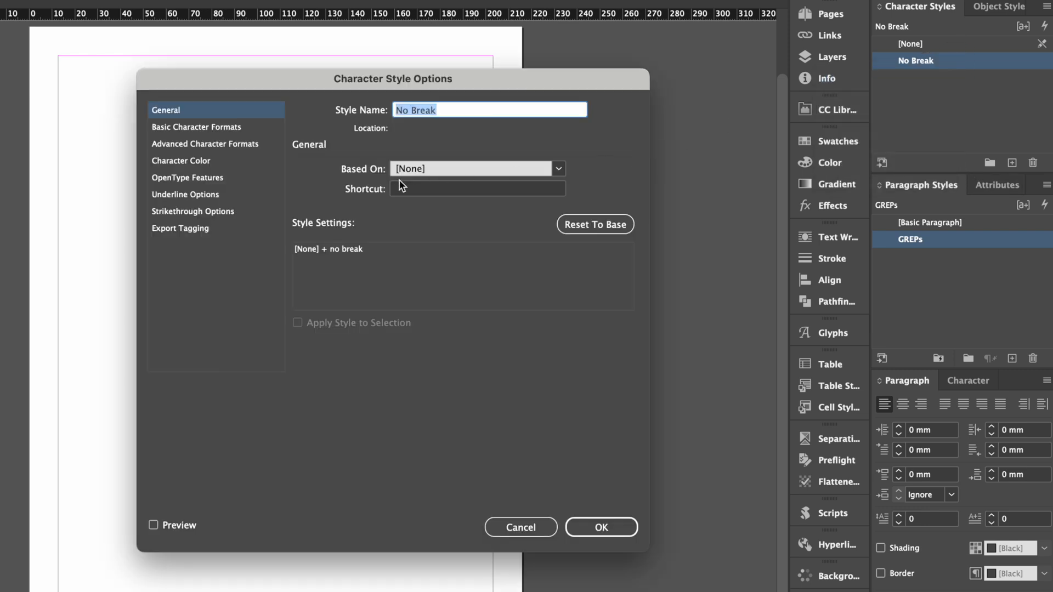
pyautogui.click(236, 127)
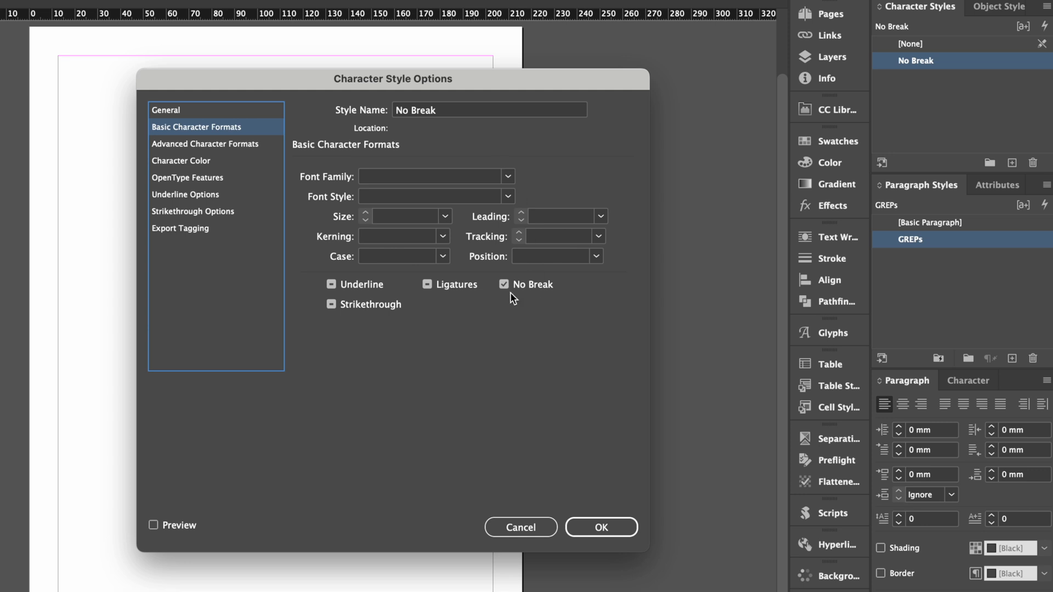
pyautogui.click(603, 528)
# Open the options of the GREPs paragraph style and examine its list of GREP style expressions
pyautogui.rightClick(930, 244)
pyautogui.click(908, 262)
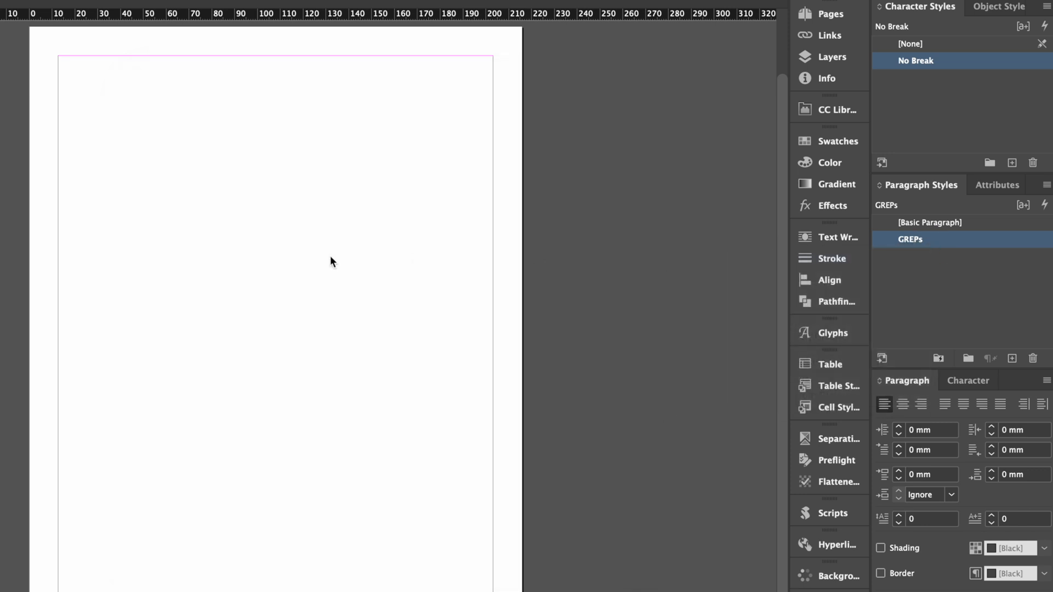
pyautogui.click(64, 311)
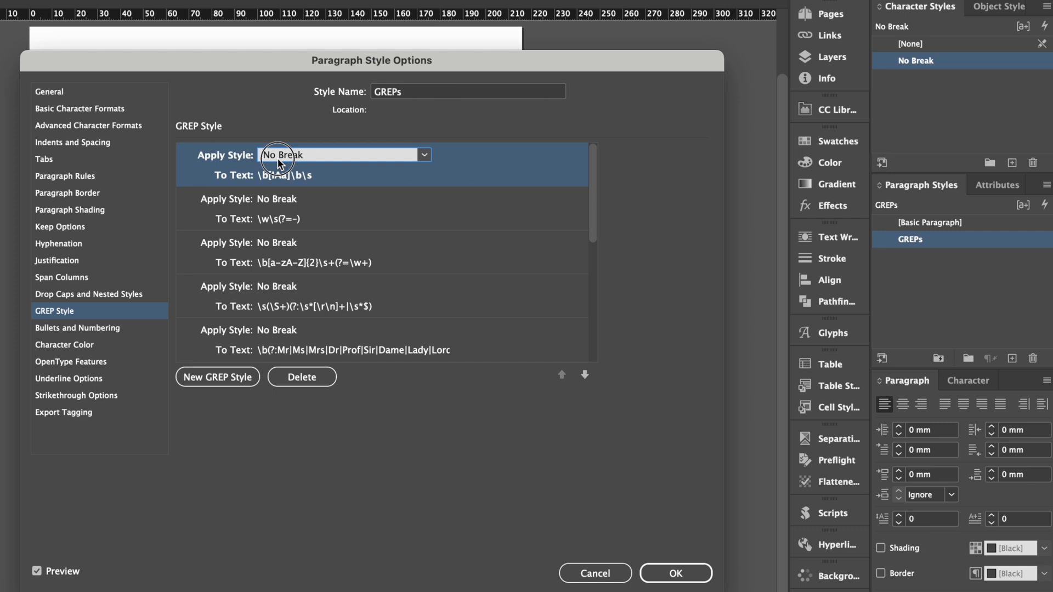
pyautogui.click(288, 204)
pyautogui.click(293, 242)
pyautogui.click(596, 217)
pyautogui.moveTo(595, 216); pyautogui.dragTo(592, 348)
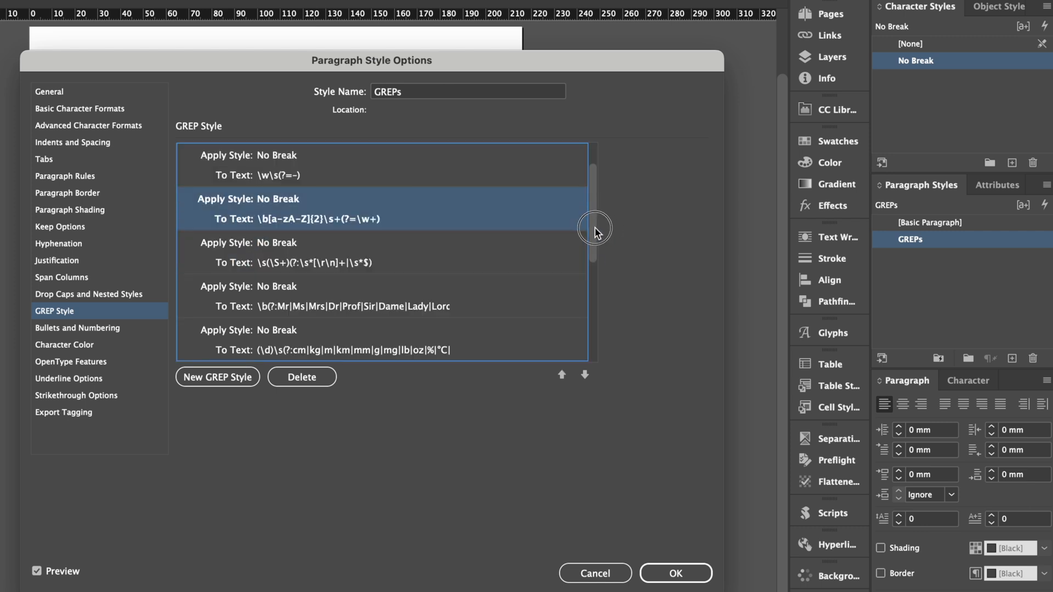
# Check the font size and leading of the GREPs paragraph style and accept its options
pyautogui.click(72, 108)
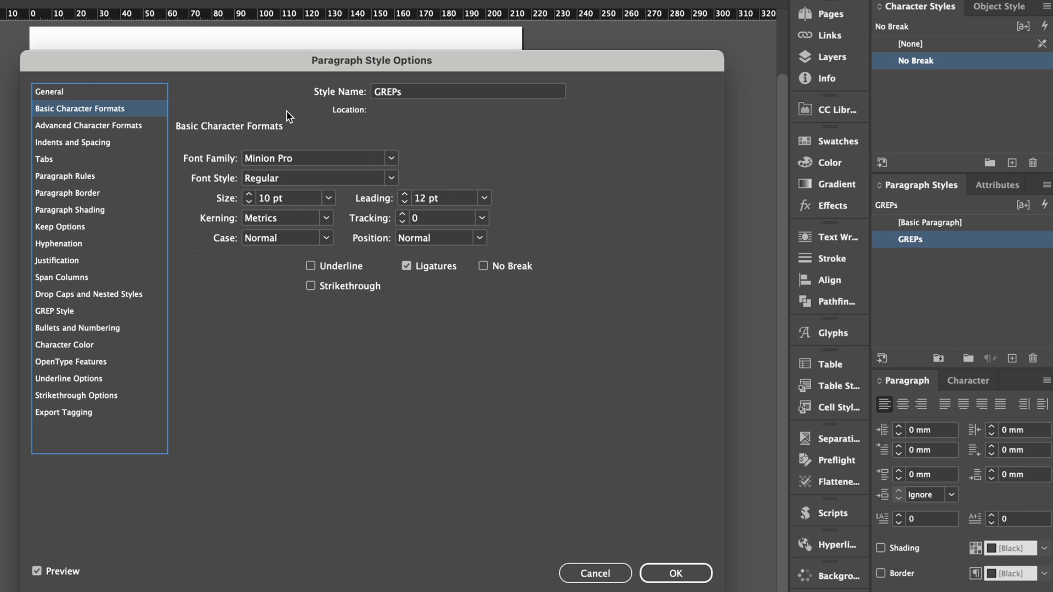
pyautogui.click(258, 198)
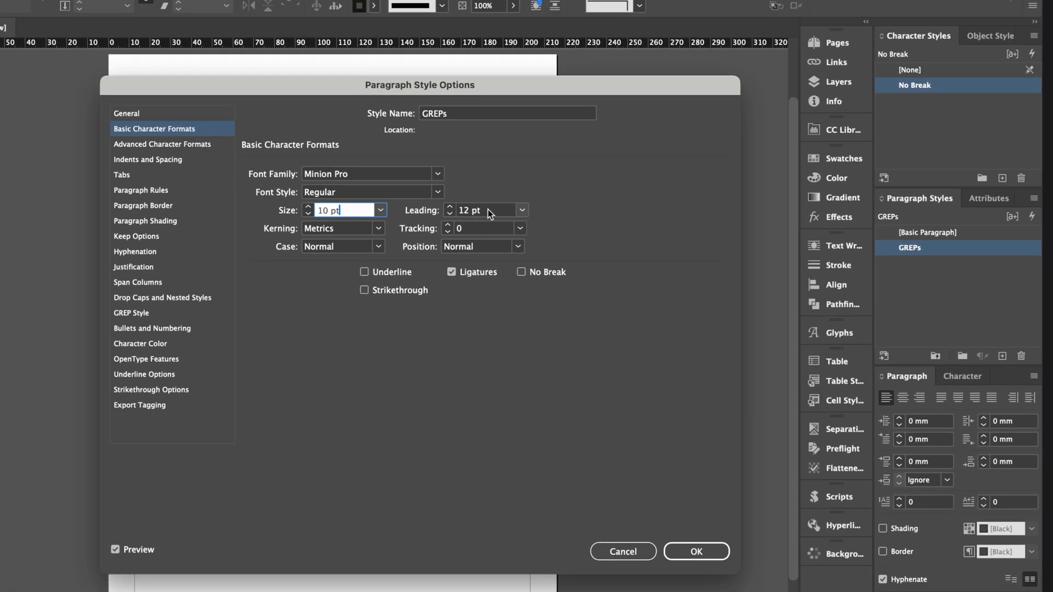
pyautogui.click(488, 209)
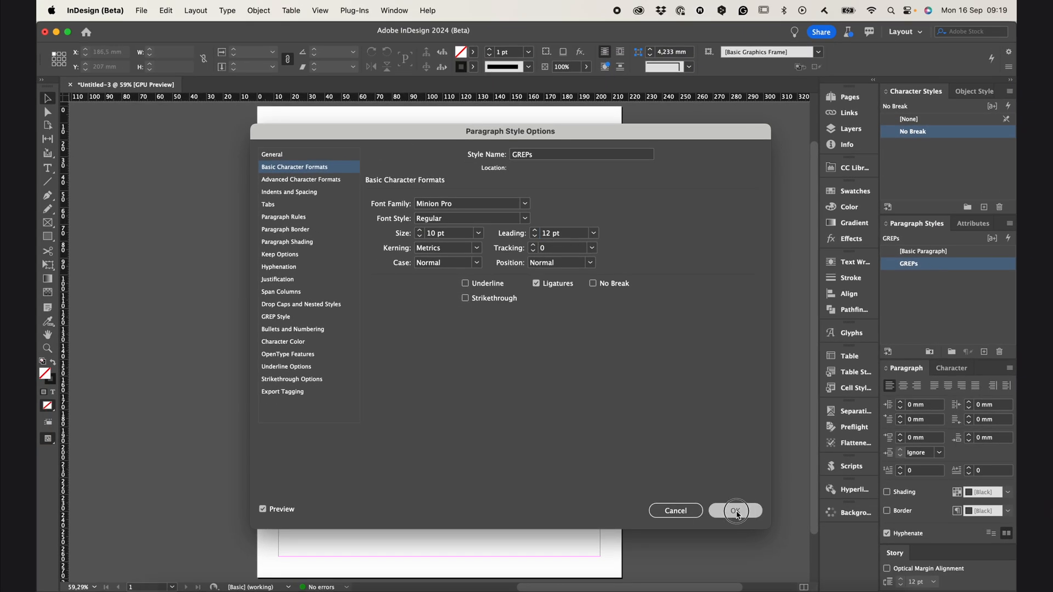
pyautogui.click(696, 551)
# Check the baseline grid increment in the Grids preferences against the style's leading and accept the preferences
pyautogui.click(95, 11)
pyautogui.moveTo(116, 43)
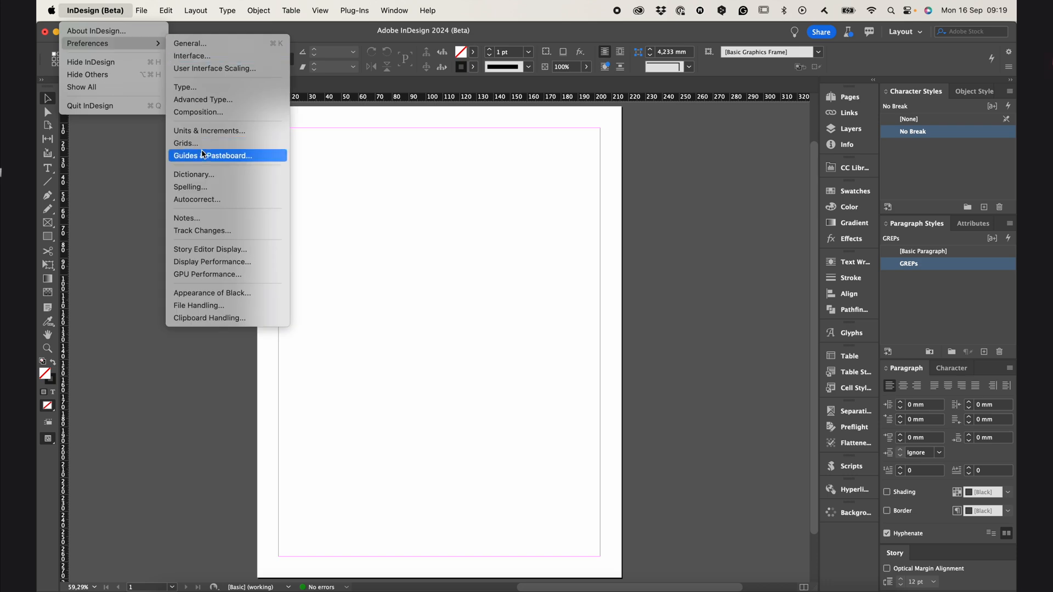
pyautogui.click(200, 142)
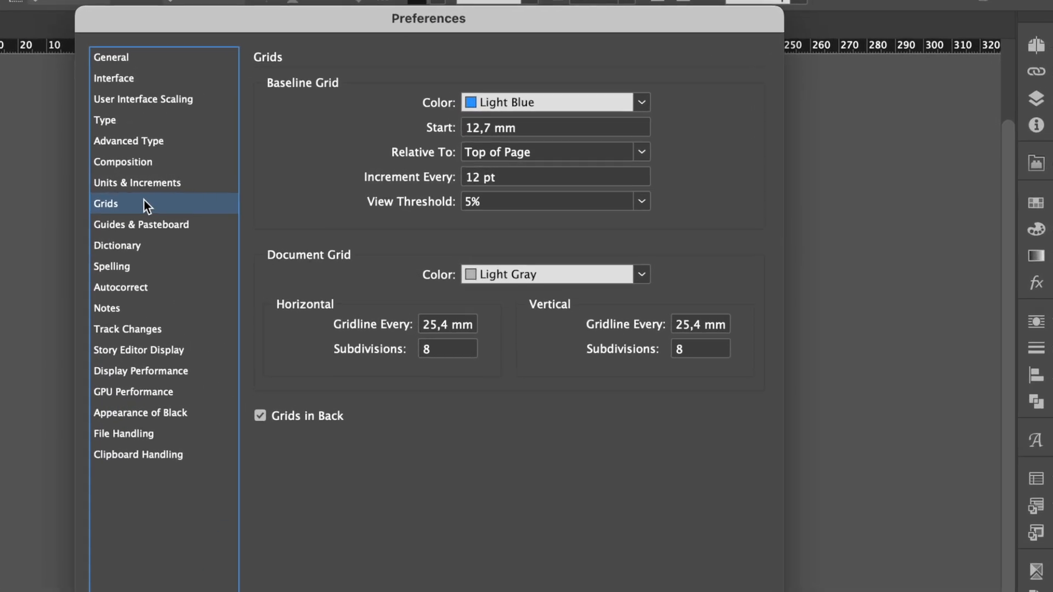
pyautogui.click(487, 177)
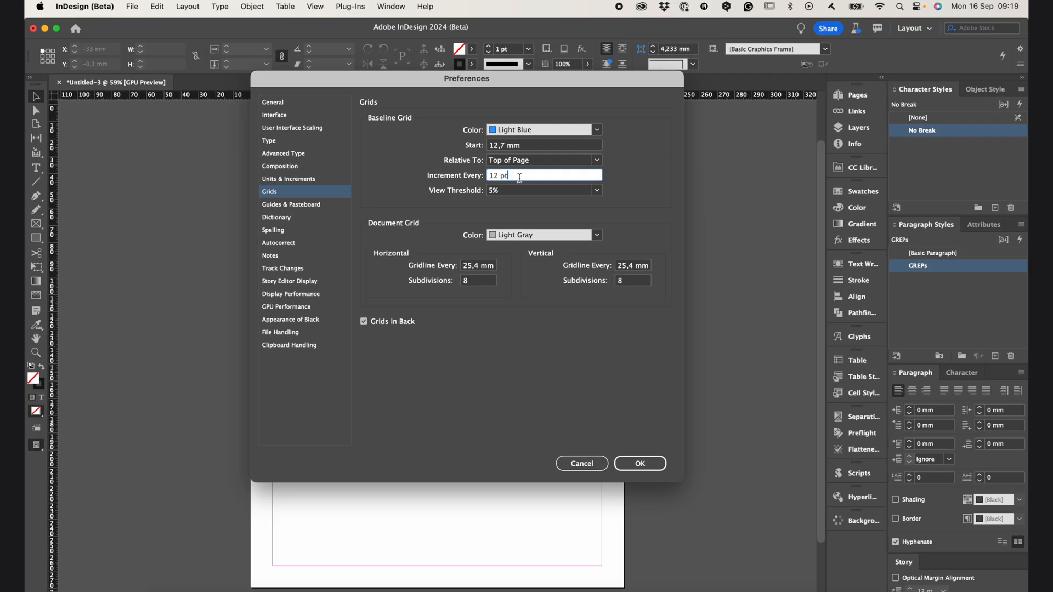
pyautogui.click(641, 466)
# Open the options of the GREPs paragraph style and check its keep settings for the start and end of paragraphs
pyautogui.rightClick(914, 264)
pyautogui.click(902, 270)
pyautogui.click(302, 157)
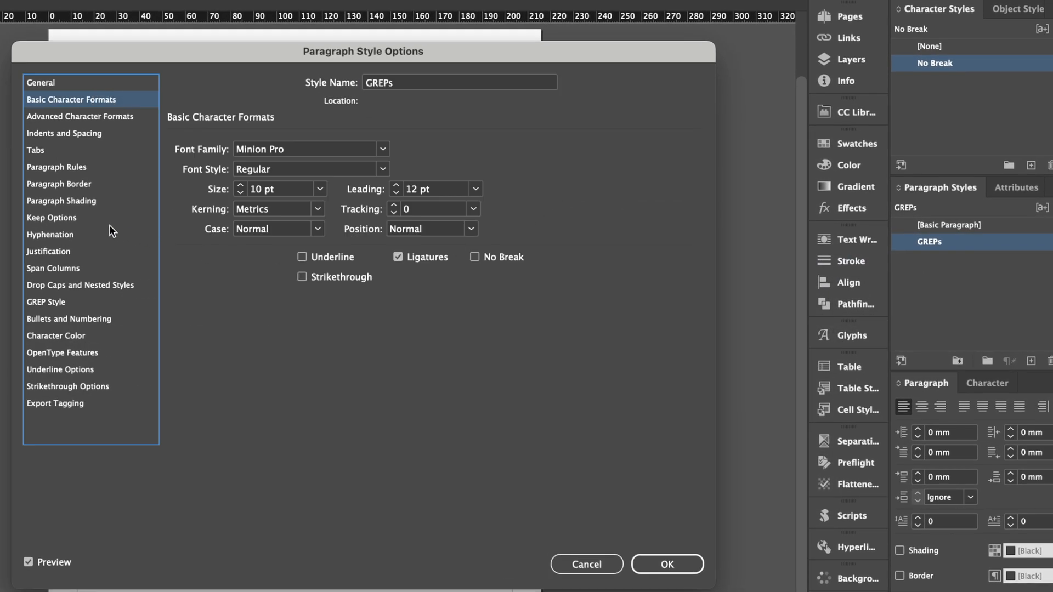
pyautogui.click(79, 219)
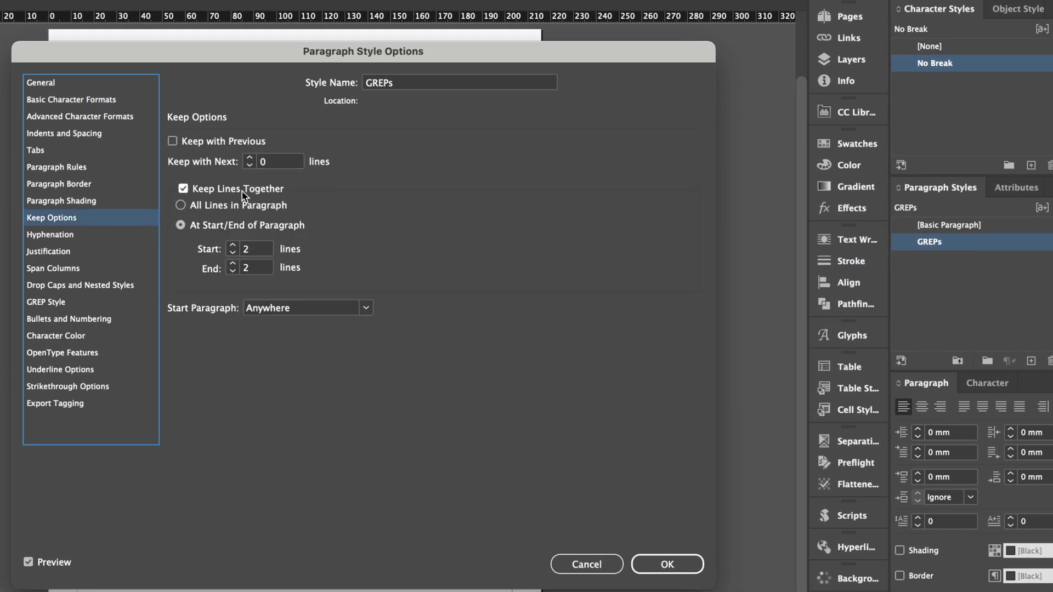
pyautogui.click(257, 250)
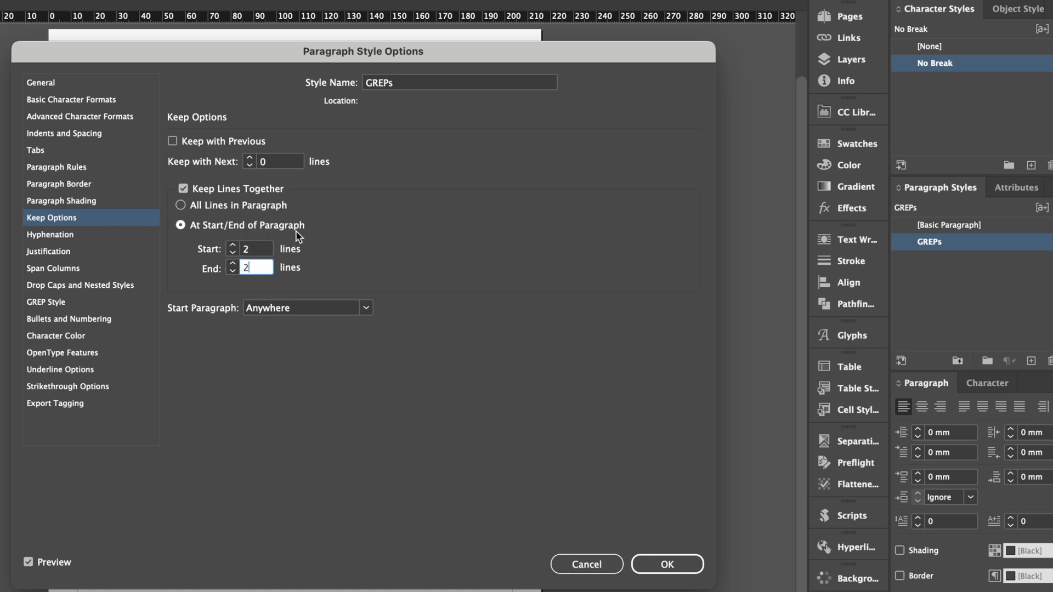
pyautogui.hotkey('shift', 'Tab')
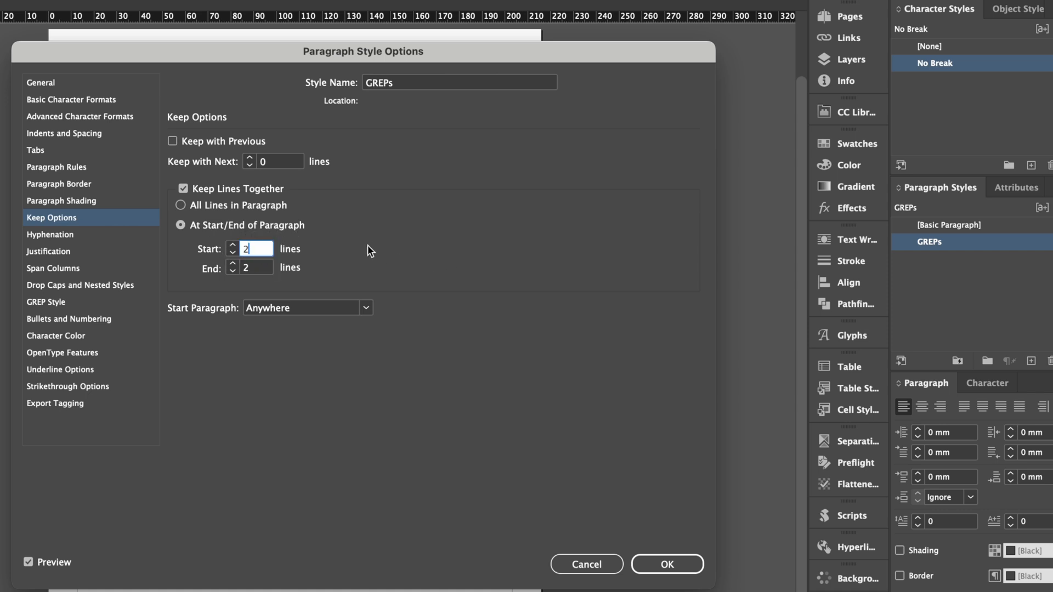
# Examine the hyphenation settings of the GREPs paragraph style, especially the hyphenation zone
pyautogui.click(47, 234)
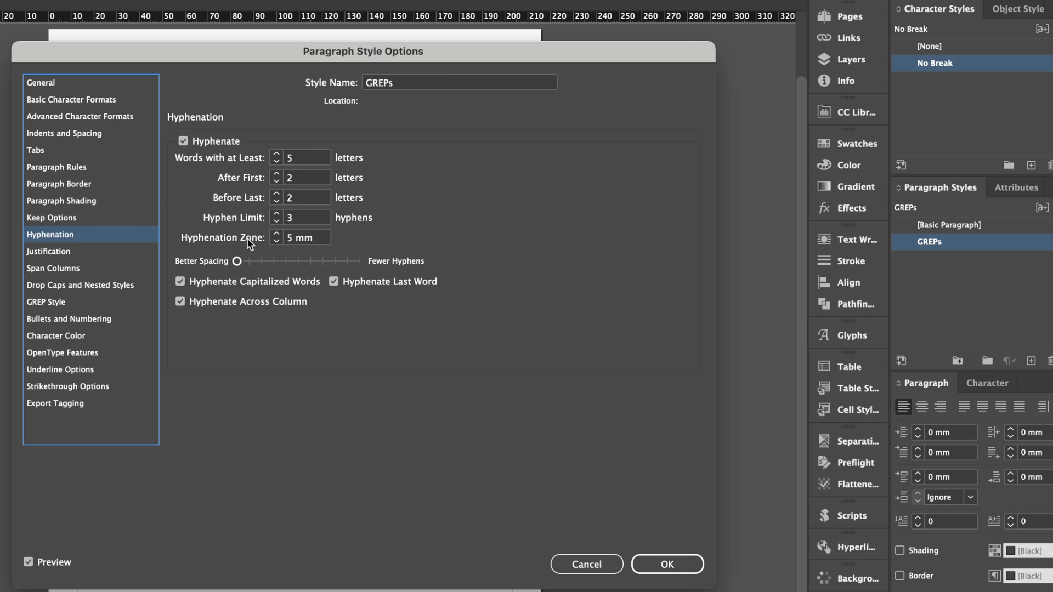
pyautogui.click(301, 238)
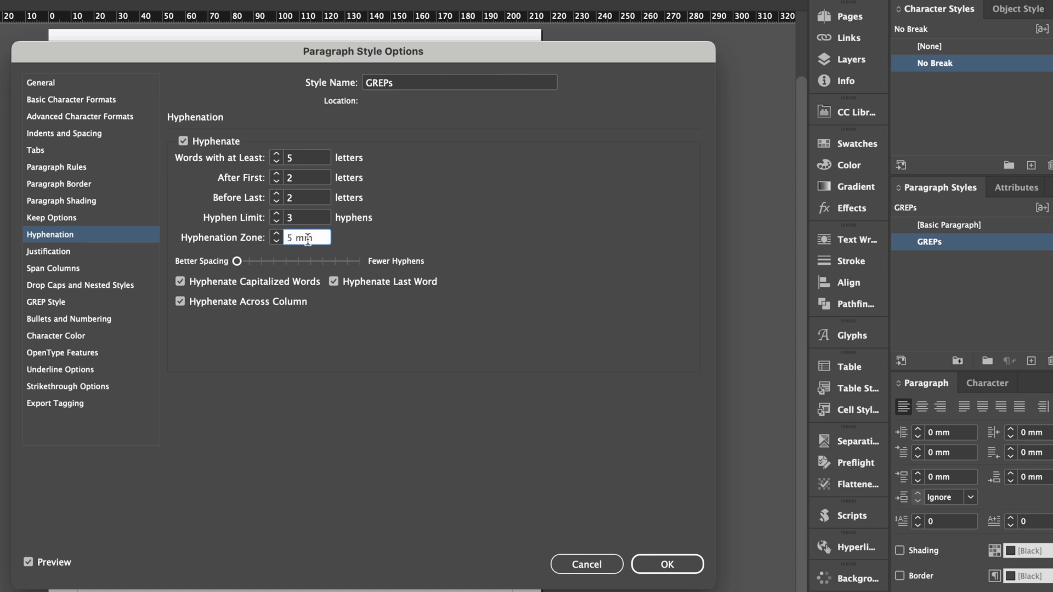
pyautogui.moveTo(322, 237); pyautogui.dragTo(233, 235)
pyautogui.moveTo(294, 239); pyautogui.dragTo(272, 239)
# Review the justification settings of the GREPs style, choose Adobe Paragraph Composer as composer, and accept the options after checking the GREP expressions
pyautogui.click(59, 251)
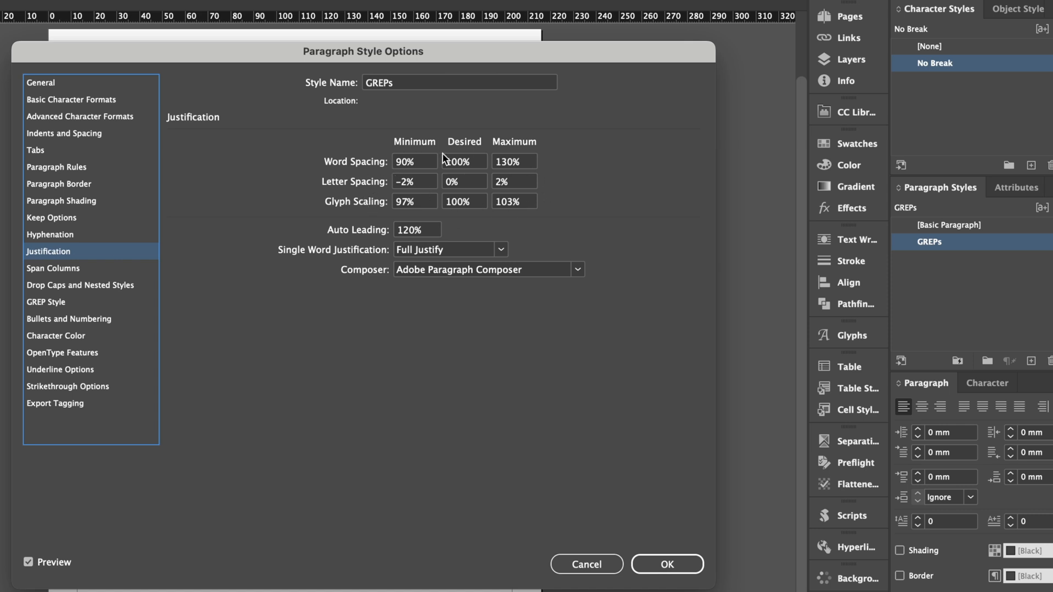
pyautogui.click(469, 270)
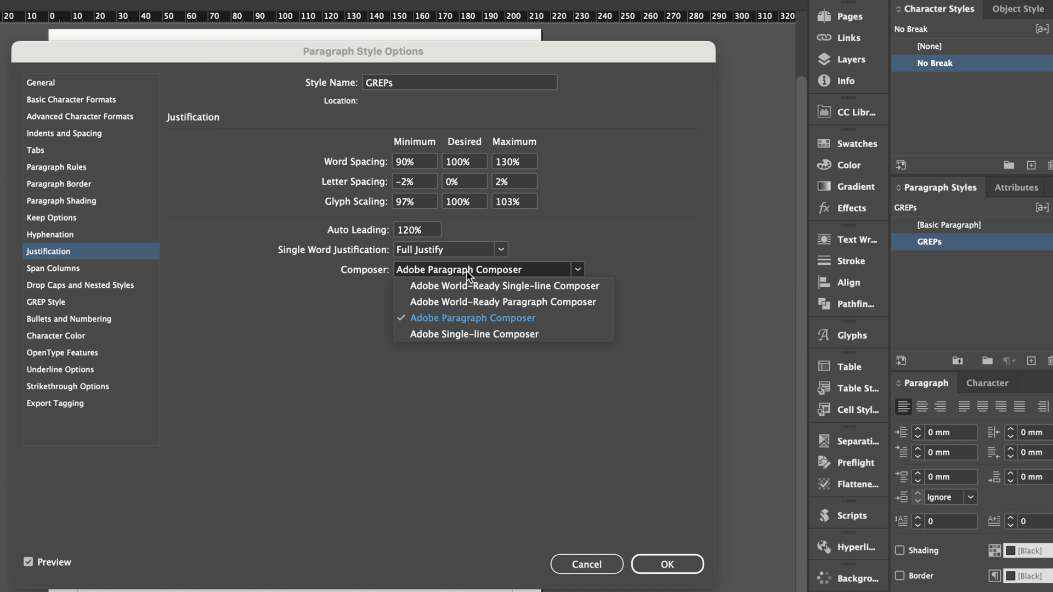
pyautogui.click(466, 316)
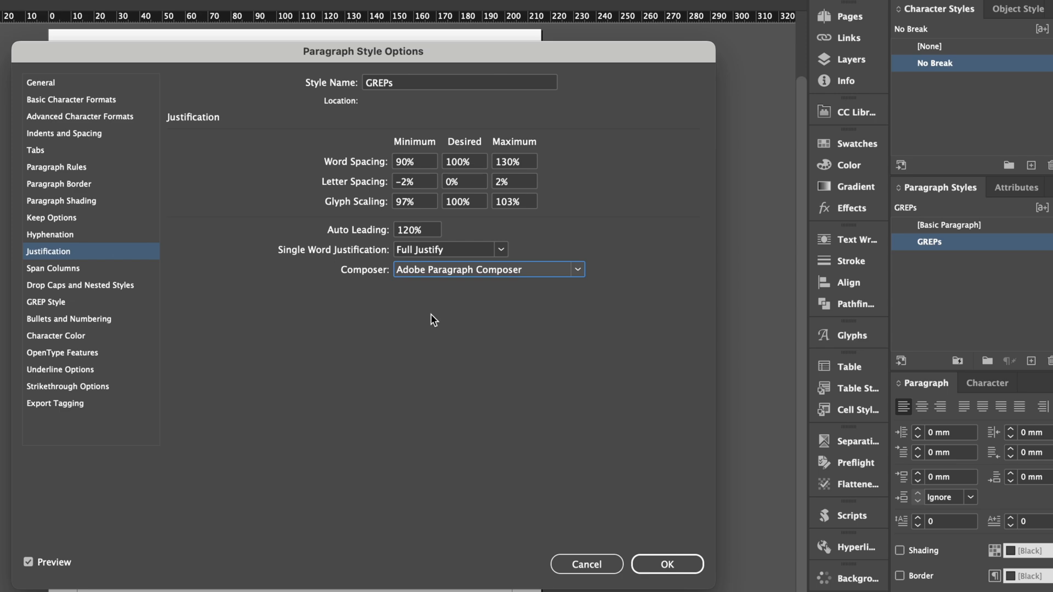
pyautogui.click(76, 302)
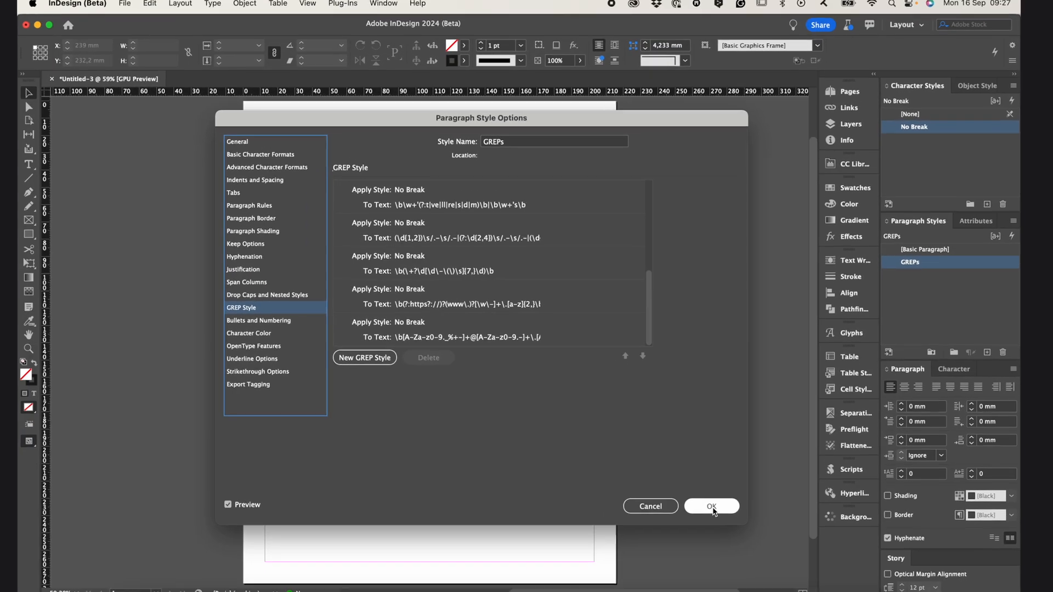
pyautogui.click(710, 509)
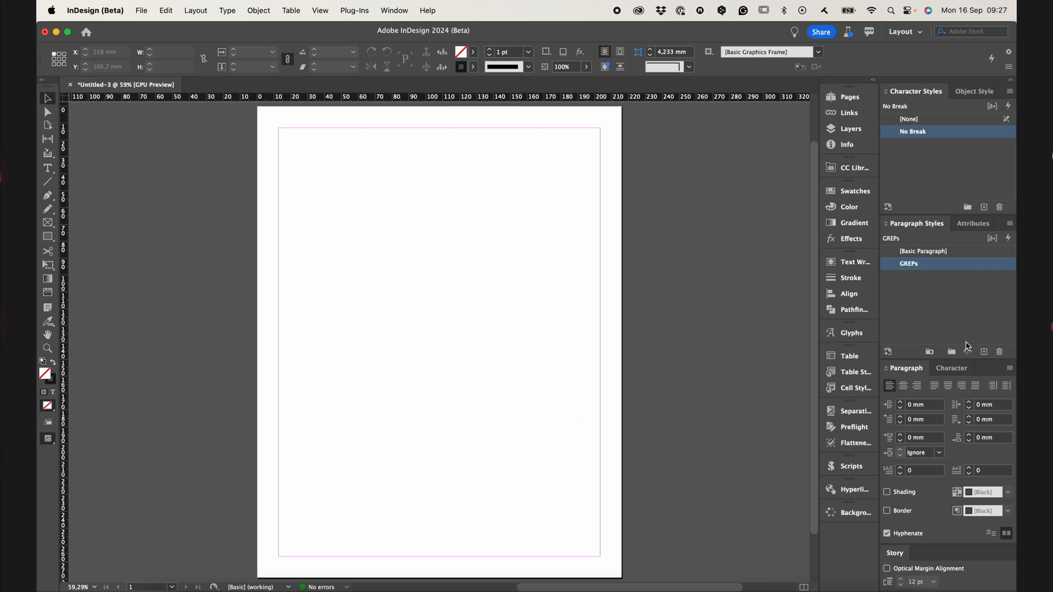
# Look over the available object styles, the character styles and the attributes
pyautogui.click(964, 92)
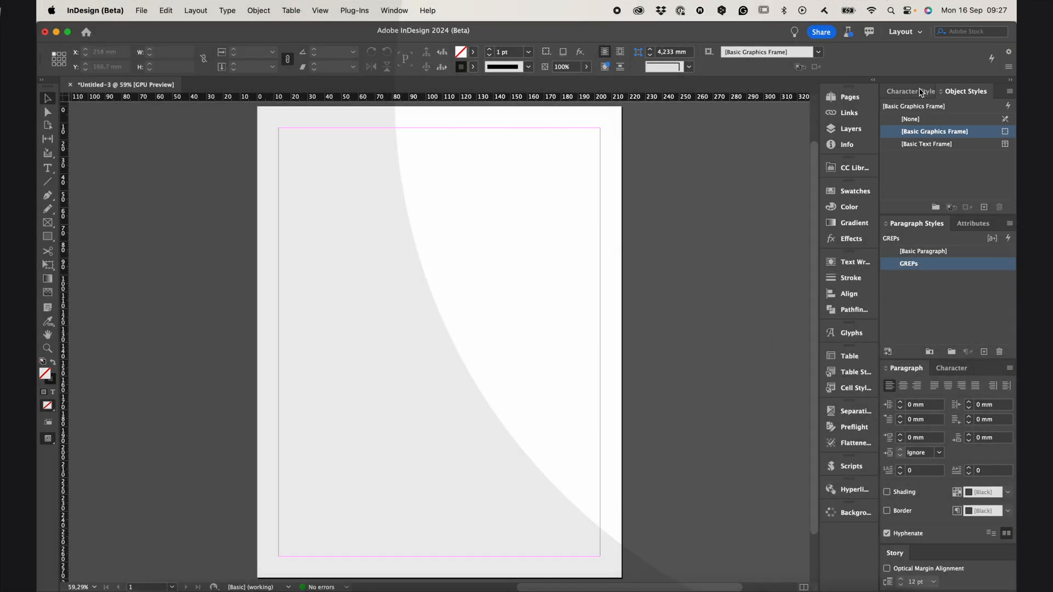
pyautogui.click(922, 93)
pyautogui.click(969, 228)
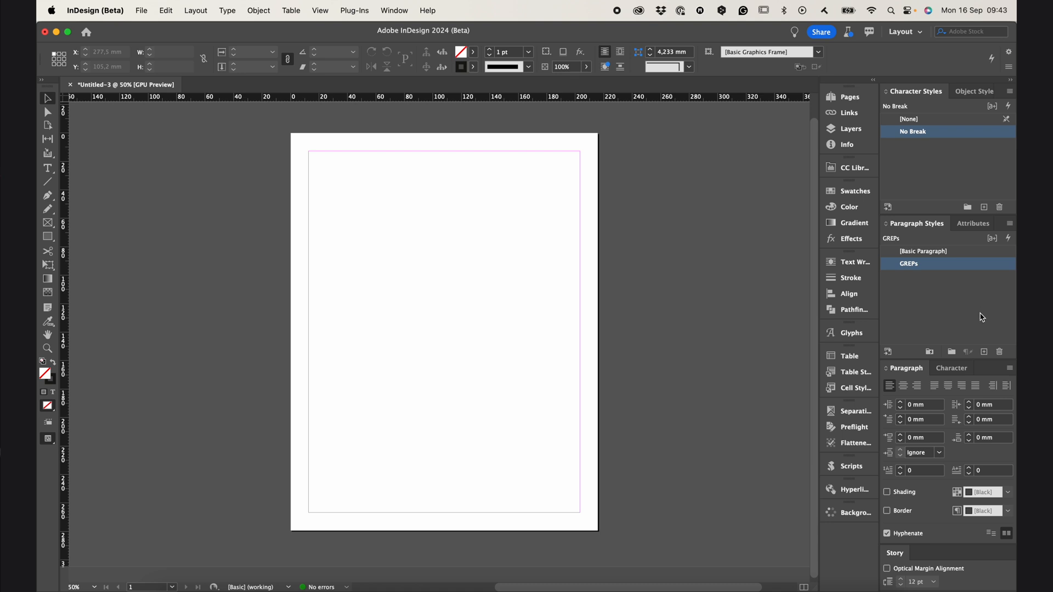
# Create a new paragraph style based on GREPs and name it Body
pyautogui.click(983, 351)
pyautogui.rightClick(974, 279)
pyautogui.click(956, 281)
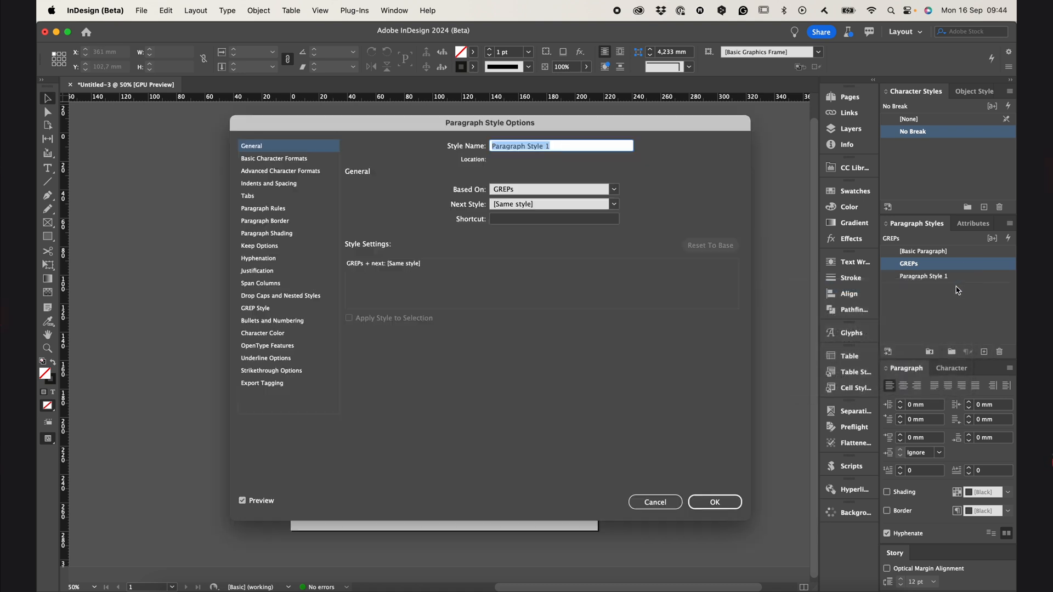
pyautogui.write('Body')
# Examine the GREP expressions inherited by the Body style and accept its options
pyautogui.click(282, 308)
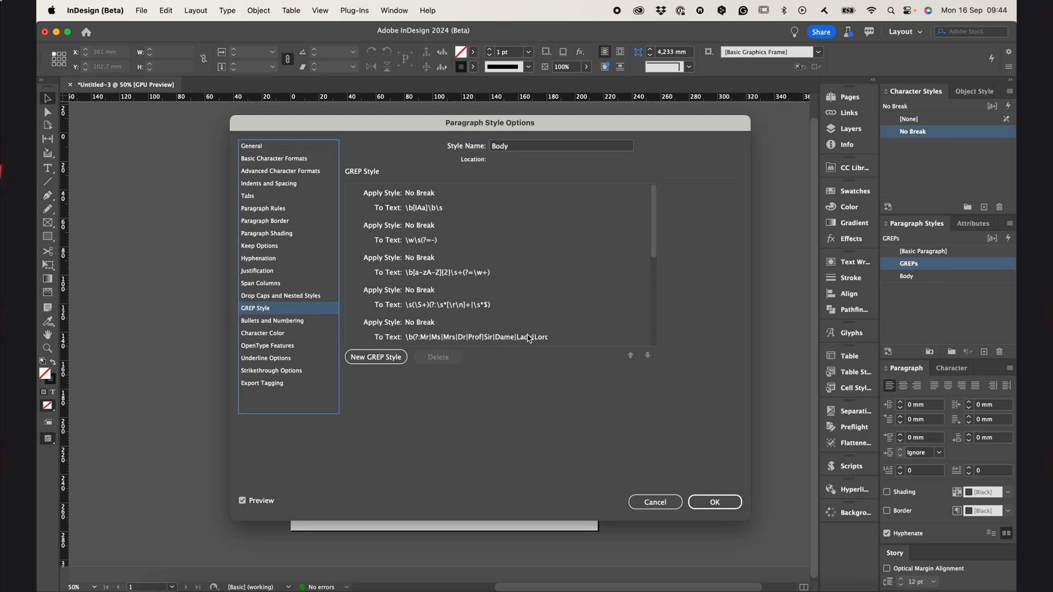
pyautogui.moveTo(652, 211); pyautogui.dragTo(666, 184)
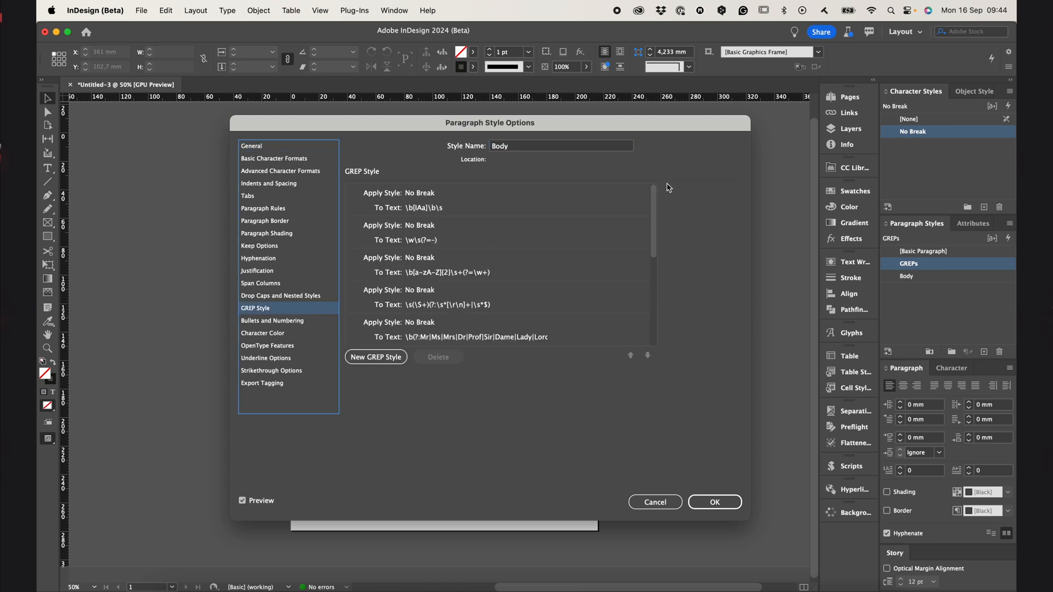
pyautogui.click(715, 502)
# Select the Body paragraph style and check its character formatting
pyautogui.click(957, 276)
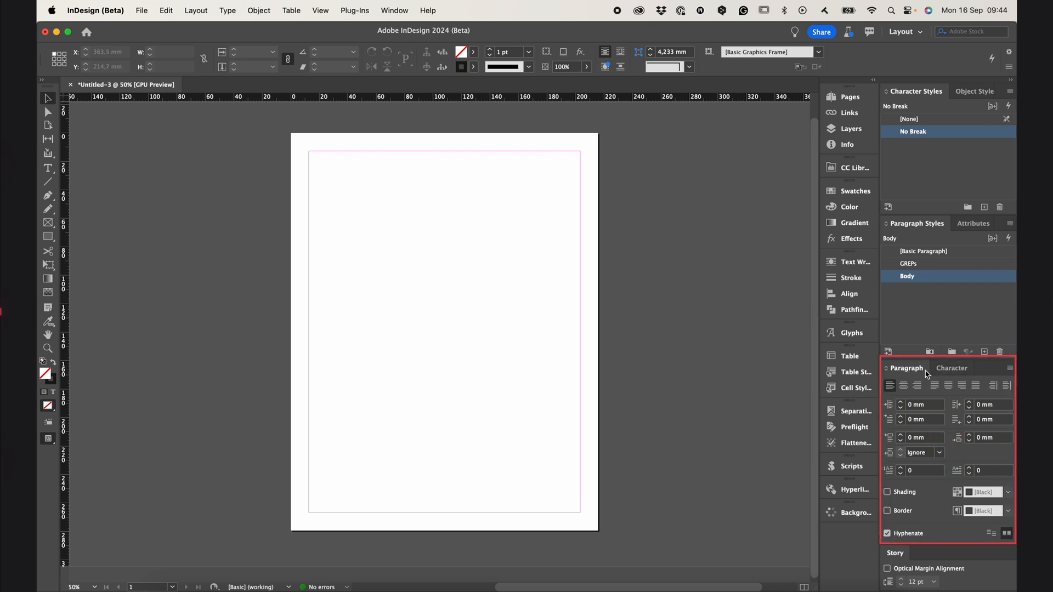
pyautogui.click(950, 368)
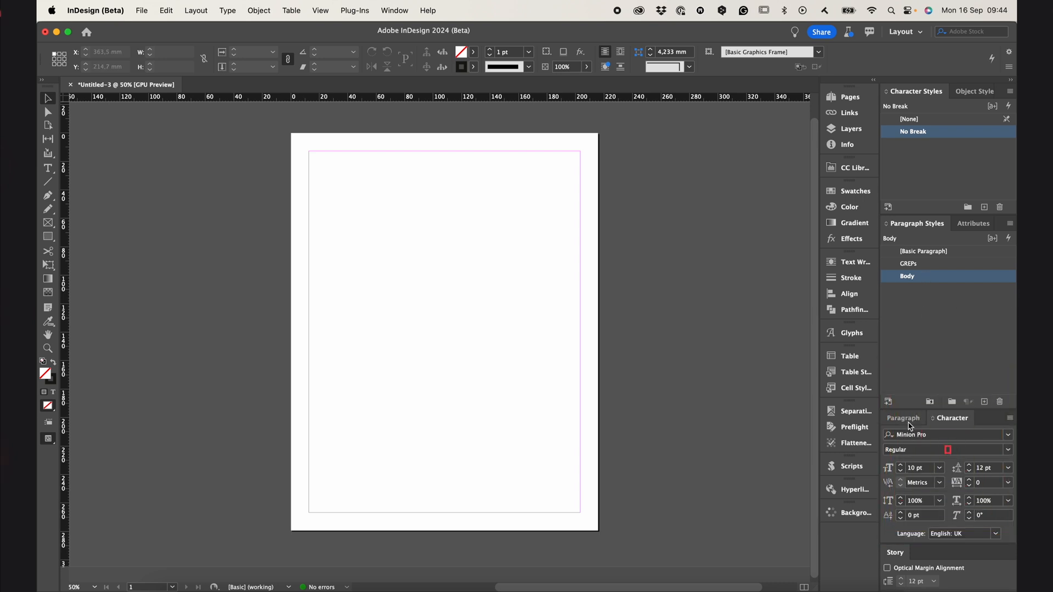
pyautogui.click(904, 419)
# Draw a text frame about 65.5 mm wide and 85.8 mm high on the page and paste the houseplants paragraph into it
pyautogui.press('t')
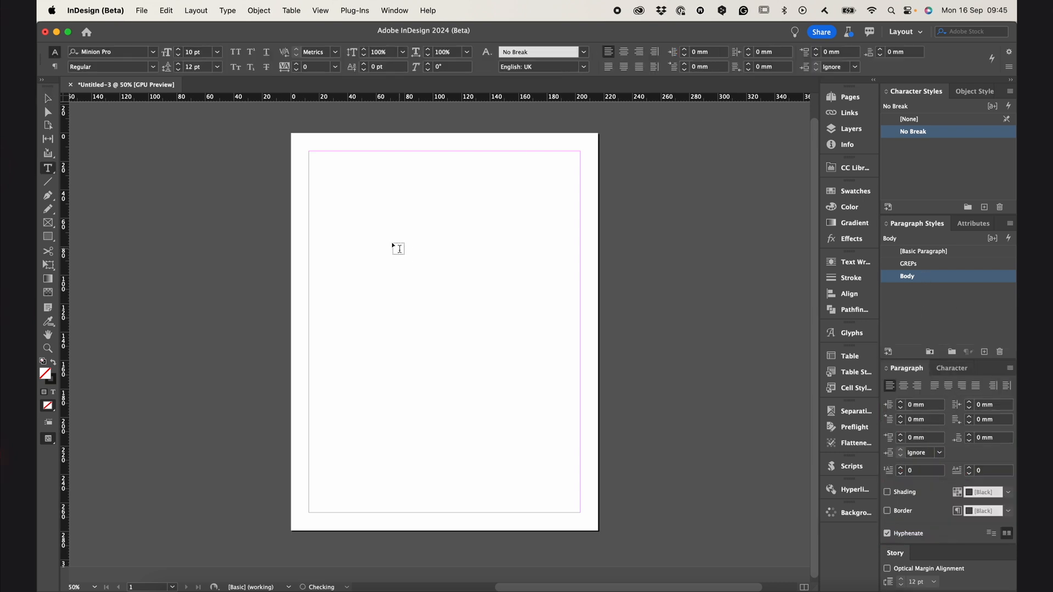
pyautogui.moveTo(367, 213); pyautogui.dragTo(460, 335)
pyautogui.press('super+v')
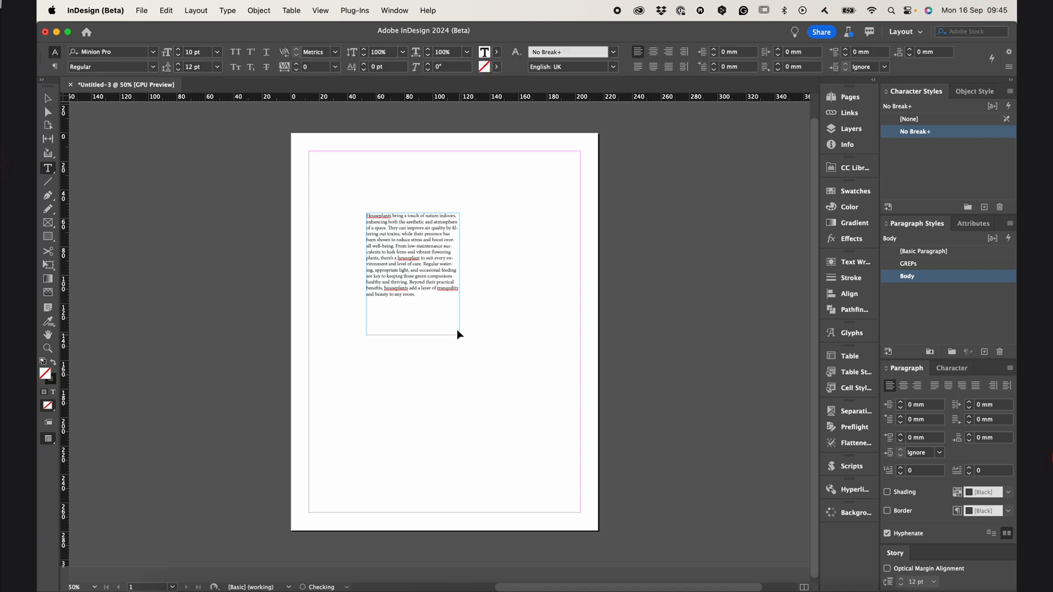
pyautogui.press('Escape')
pyautogui.press('super+equal')
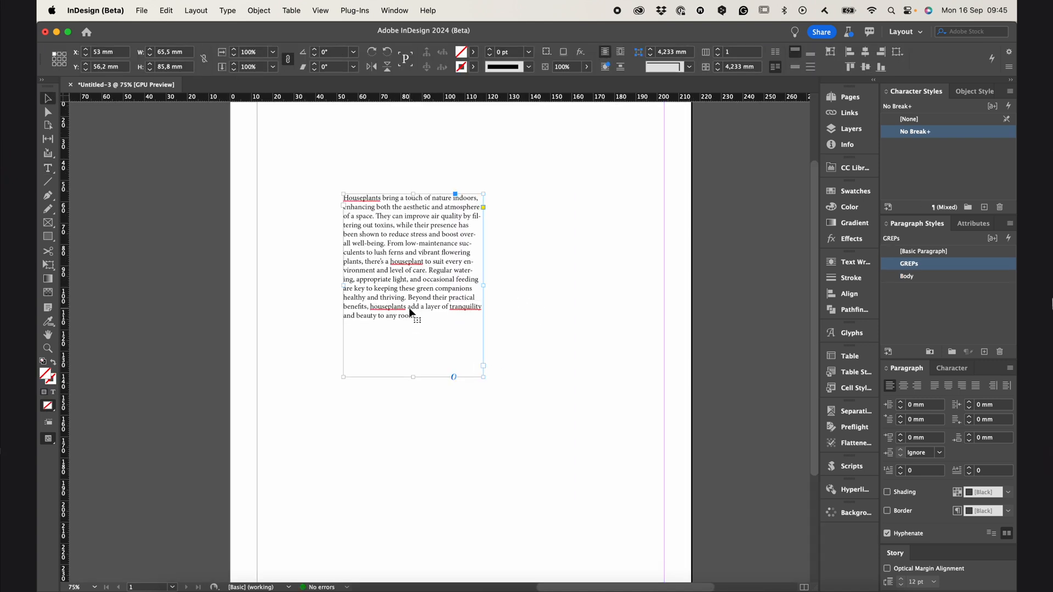
# Place the cursor in the houseplants text to examine its formatting controls, and deselect the frame
pyautogui.doubleClick(422, 328)
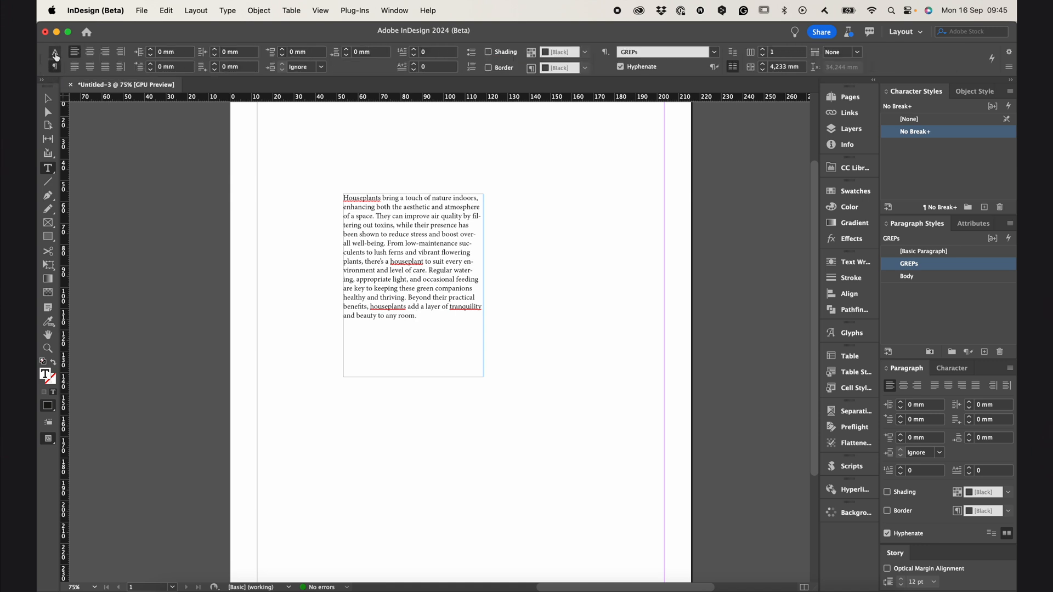
pyautogui.press('Escape')
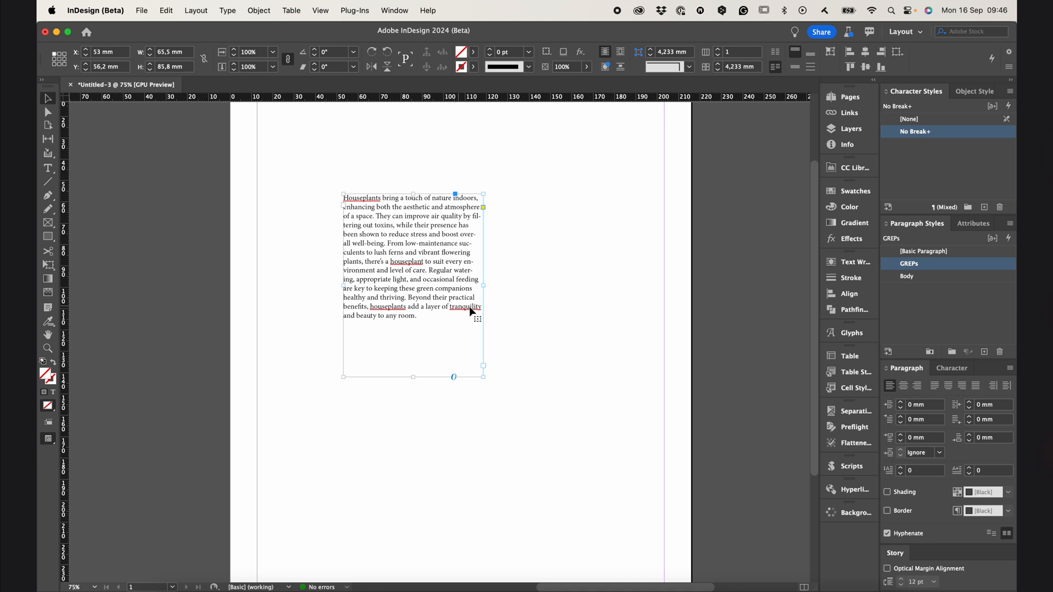
pyautogui.click(520, 270)
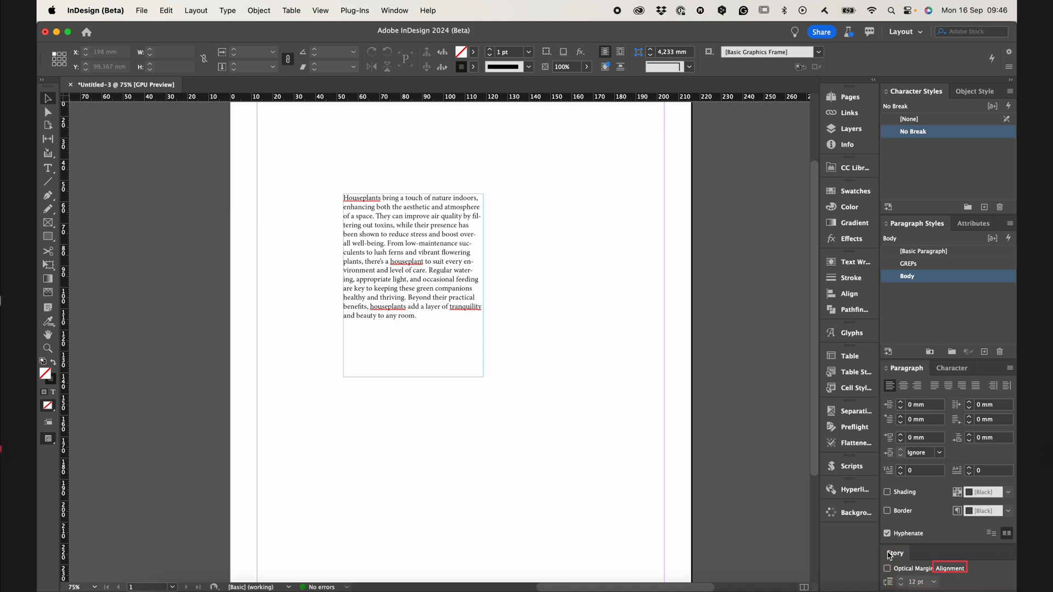
# Turn on Optical Margin Alignment for the houseplants text frame and inspect the text edges up close
pyautogui.click(419, 264)
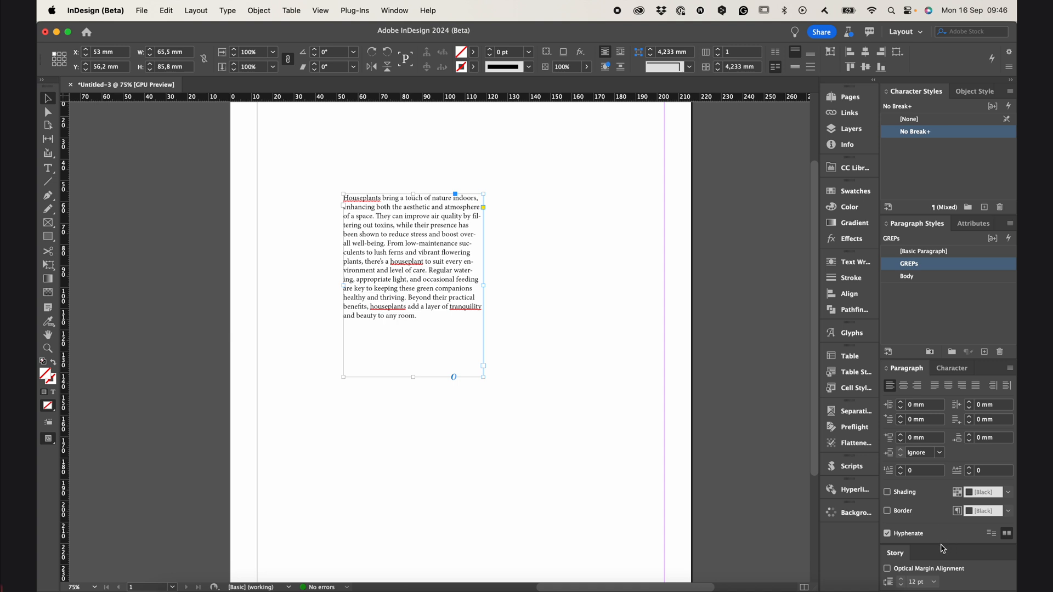
pyautogui.click(917, 570)
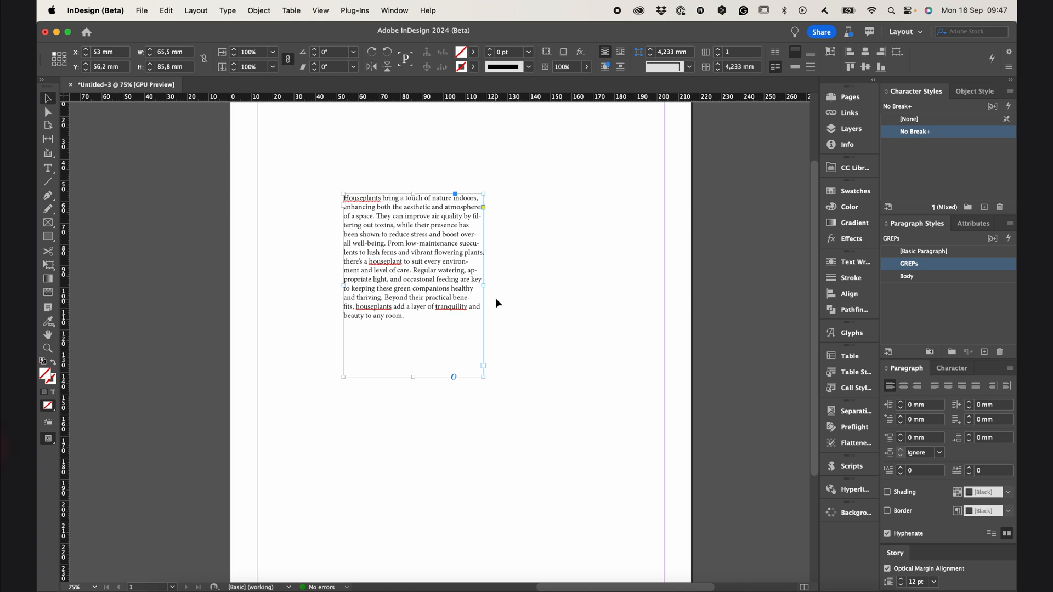
pyautogui.press('super+equal')
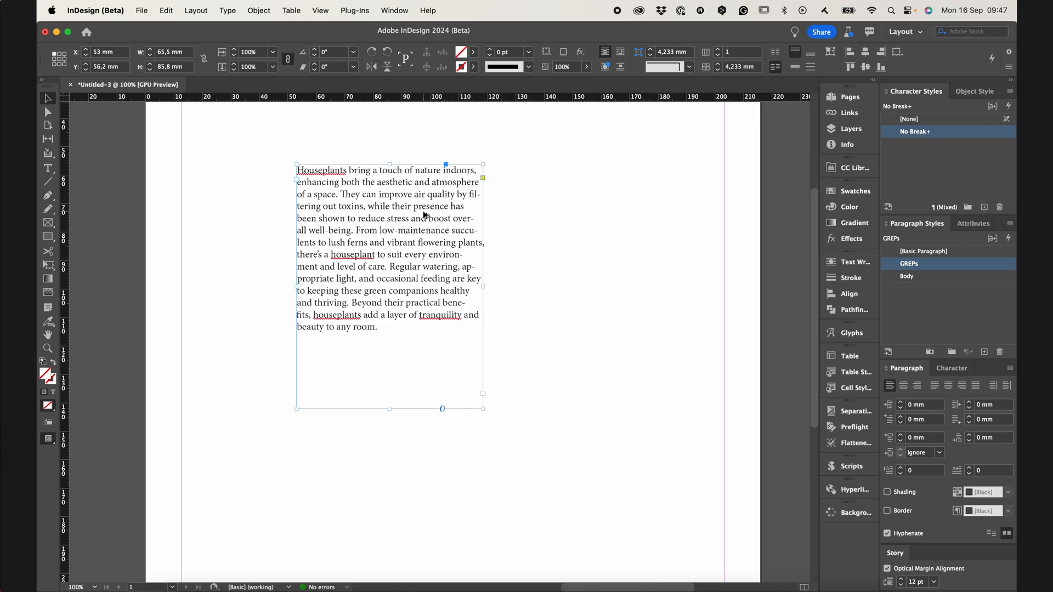
pyautogui.press('super+equal')
# Show the baseline grid in the document
pyautogui.click(321, 10)
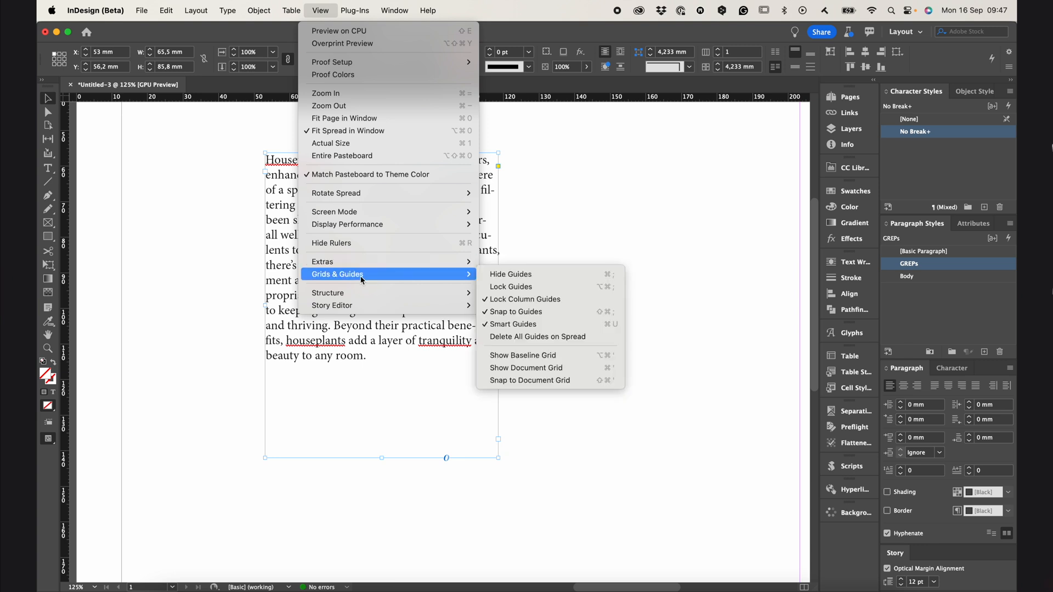
pyautogui.moveTo(417, 275)
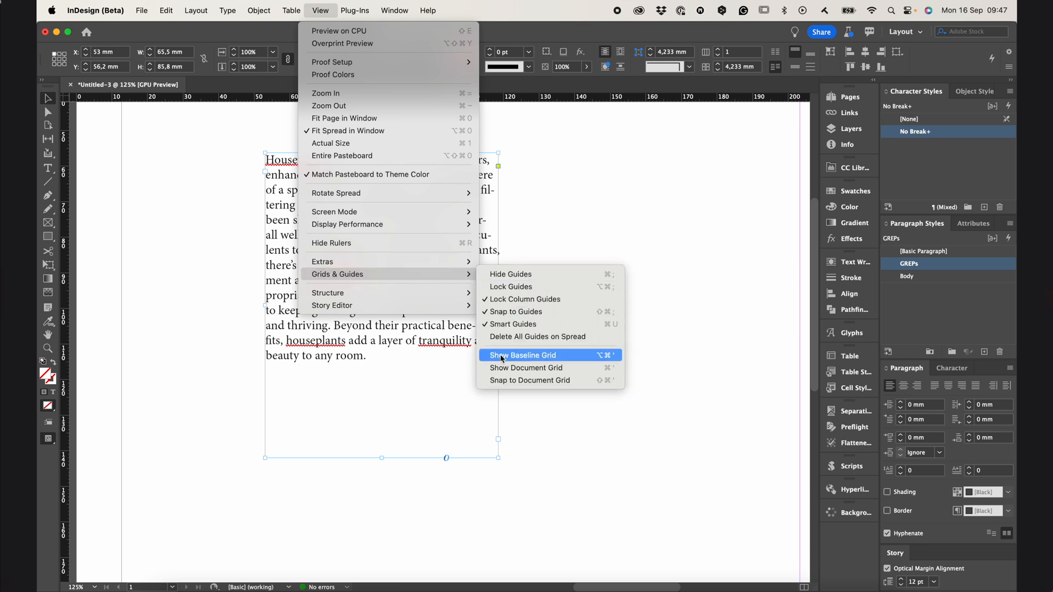
pyautogui.click(543, 359)
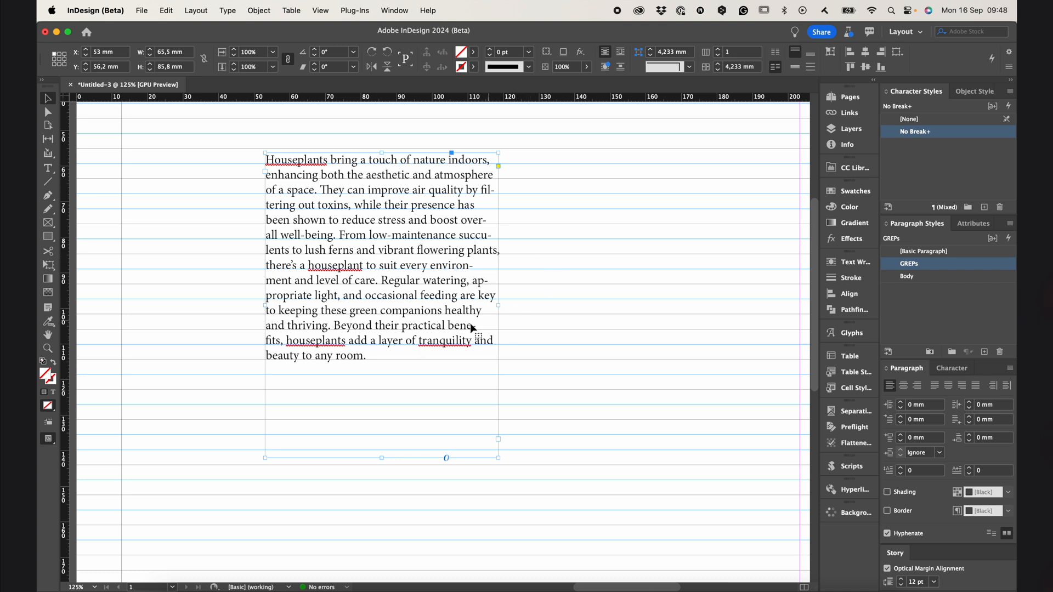
# Set Align to Grid to All Lines in the indents and spacing of the GREPs paragraph style
pyautogui.rightClick(909, 266)
pyautogui.click(909, 277)
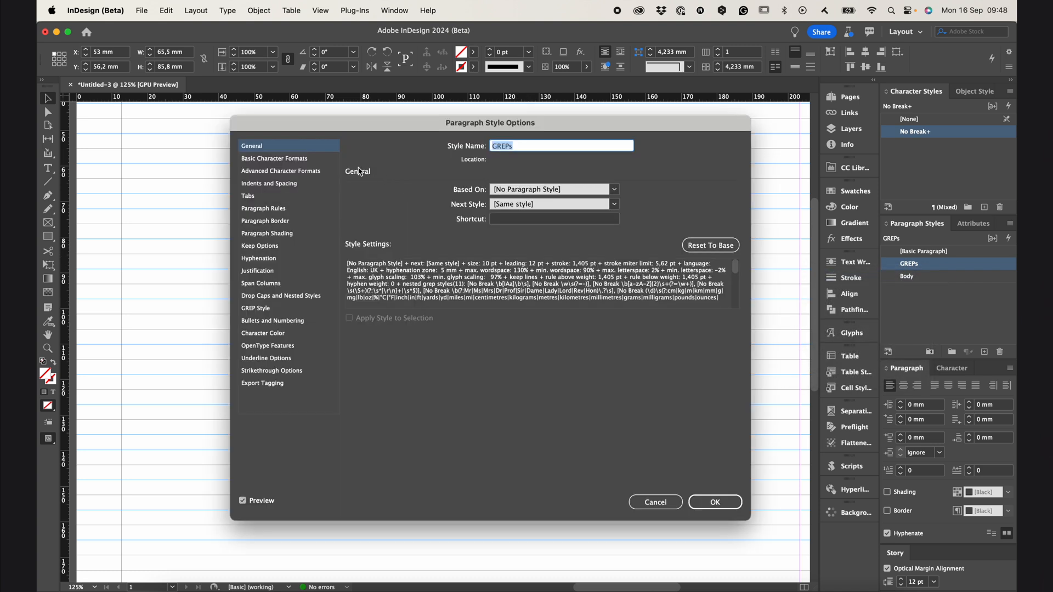
pyautogui.click(280, 184)
pyautogui.click(422, 311)
pyautogui.click(428, 321)
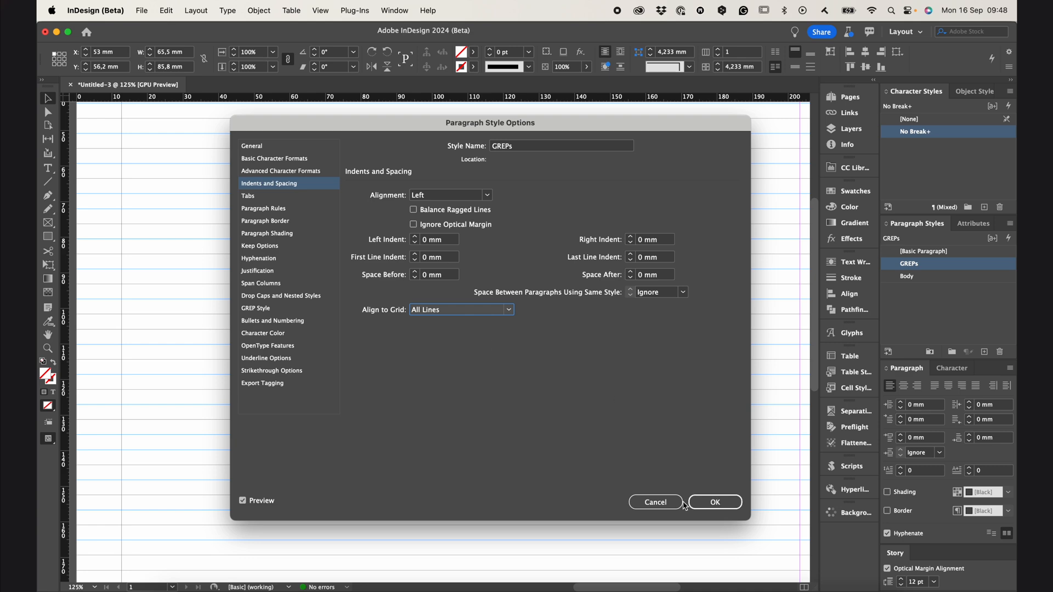
pyautogui.click(692, 501)
# Extend the text frame upward to a height of 86.967 mm and align its text to the baseline grid
pyautogui.moveTo(381, 154); pyautogui.dragTo(379, 149)
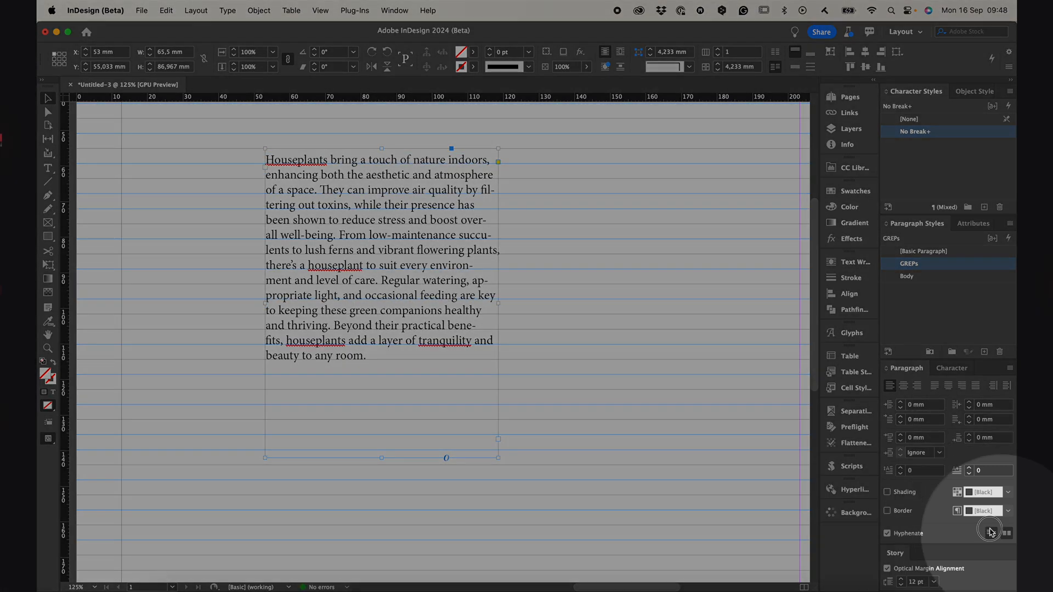
pyautogui.click(991, 533)
pyautogui.click(1003, 535)
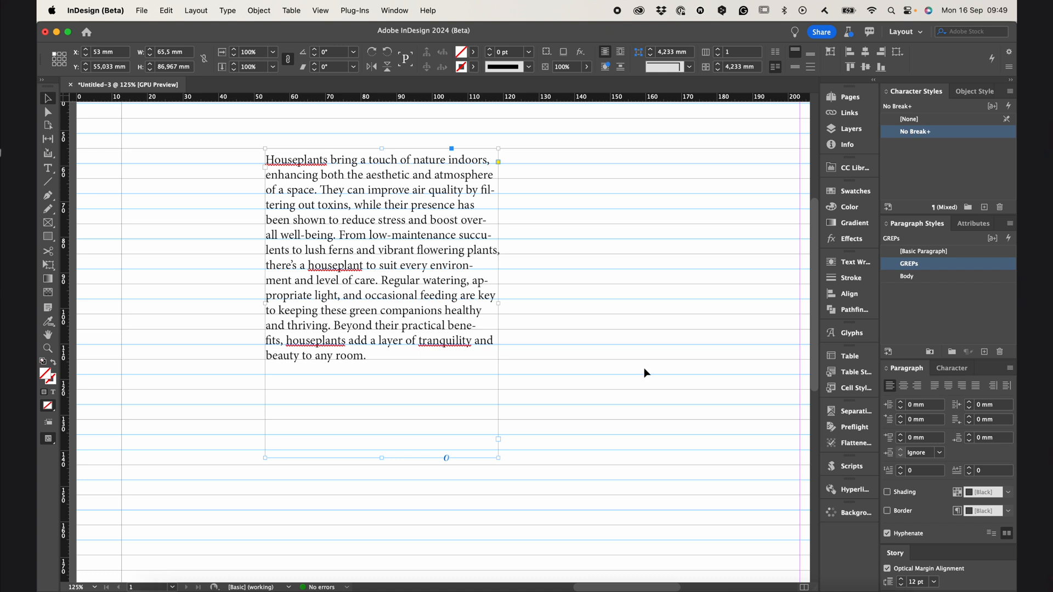
# Justify the houseplants paragraph with the last line aligned left and compare it with Optical Margin Alignment off and on
pyautogui.click(934, 385)
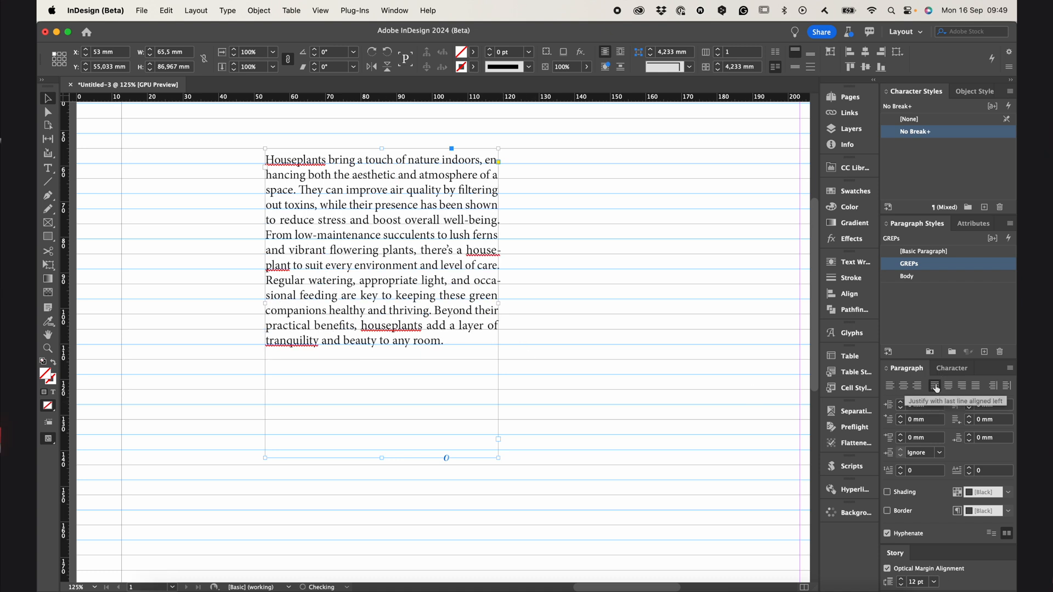
pyautogui.click(887, 569)
pyautogui.click(887, 569)
pyautogui.click(899, 569)
pyautogui.click(910, 571)
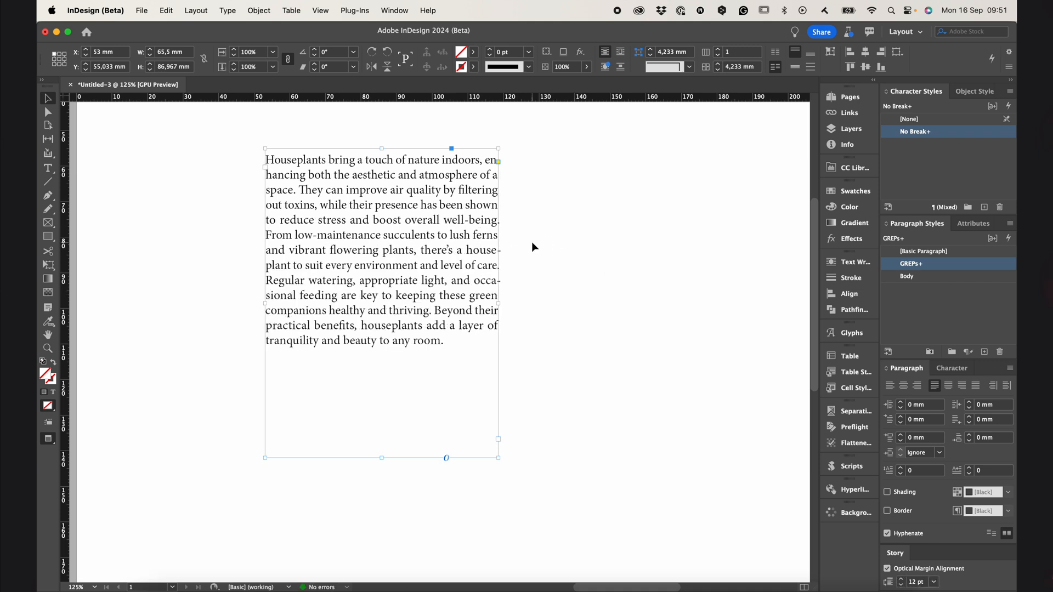
# Turn off Optical Margin Alignment for the houseplants paragraph and view its edges without a selection
pyautogui.click(515, 236)
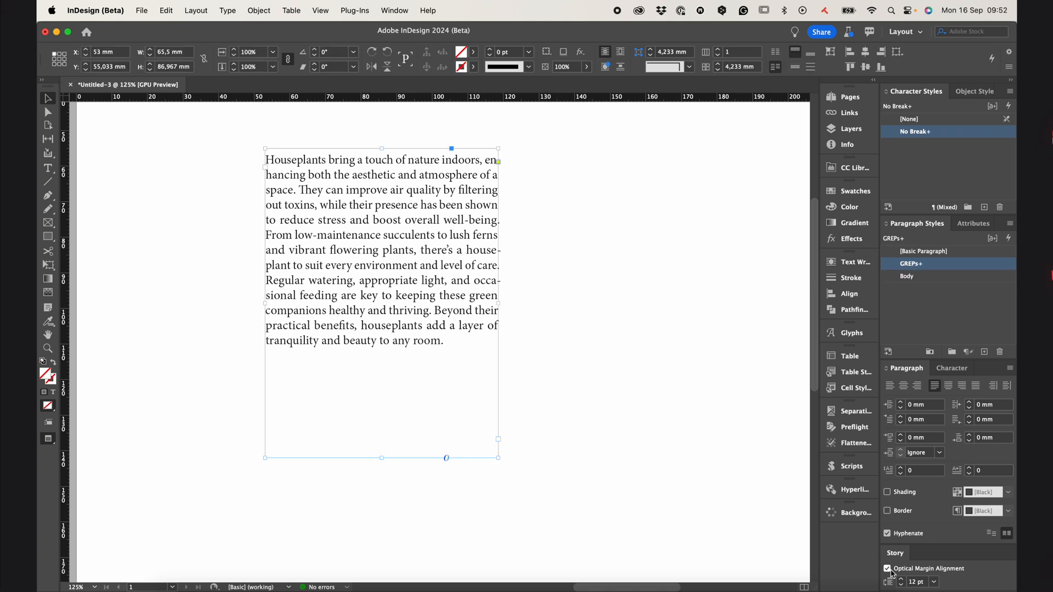
pyautogui.click(887, 569)
pyautogui.click(543, 212)
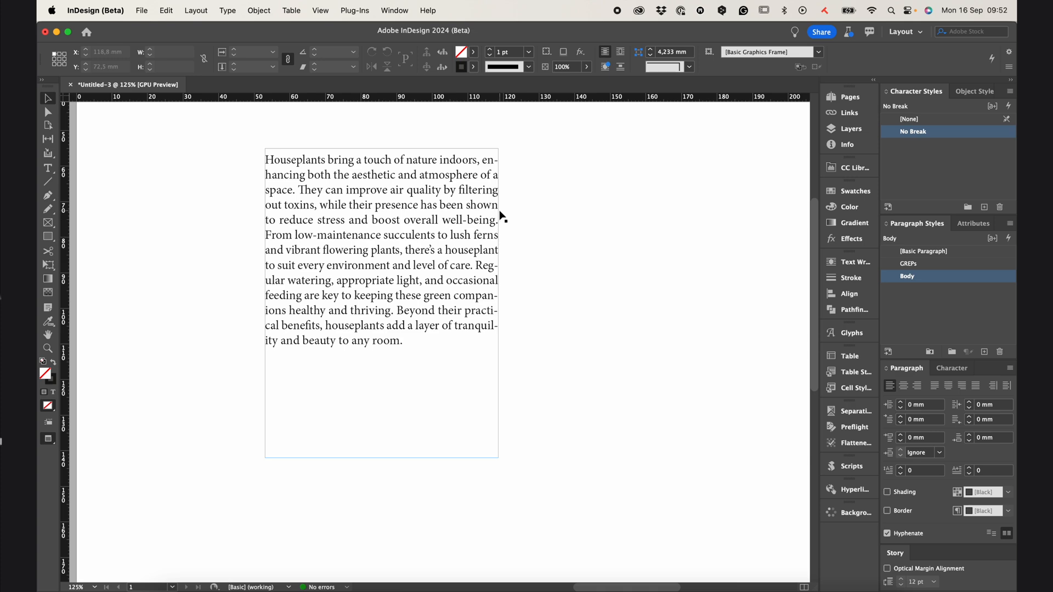
# Narrow the houseplants text frame to a width of about 52.2 mm and check the hanging hyphens at its edge
pyautogui.click(482, 268)
pyautogui.moveTo(498, 303); pyautogui.dragTo(449, 299)
pyautogui.click(492, 358)
pyautogui.scroll(-2, 482, 285)
pyautogui.scroll(2, 447, 271)
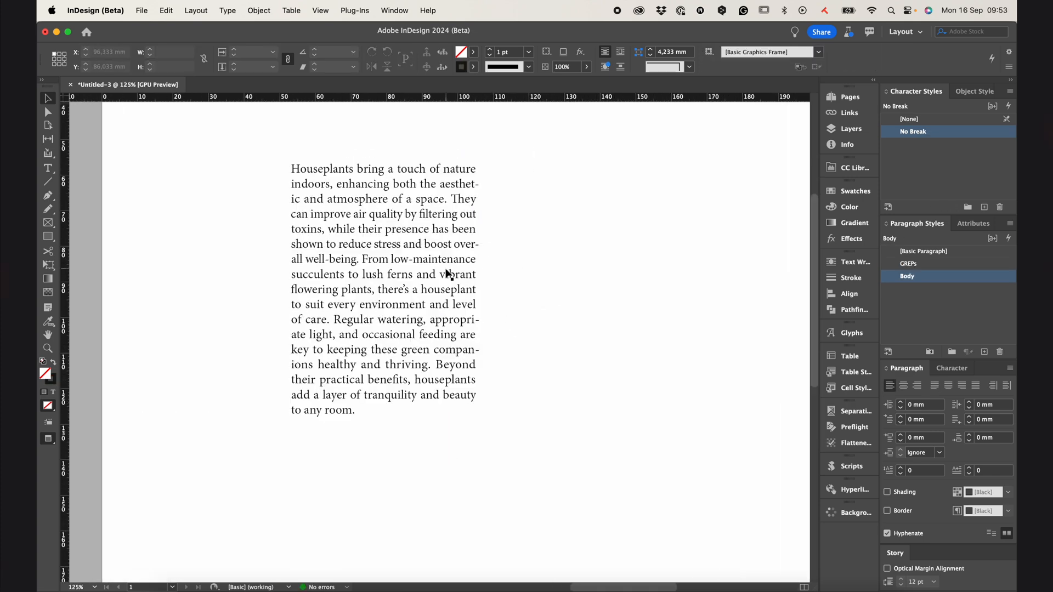
pyautogui.scroll(1, 500, 327)
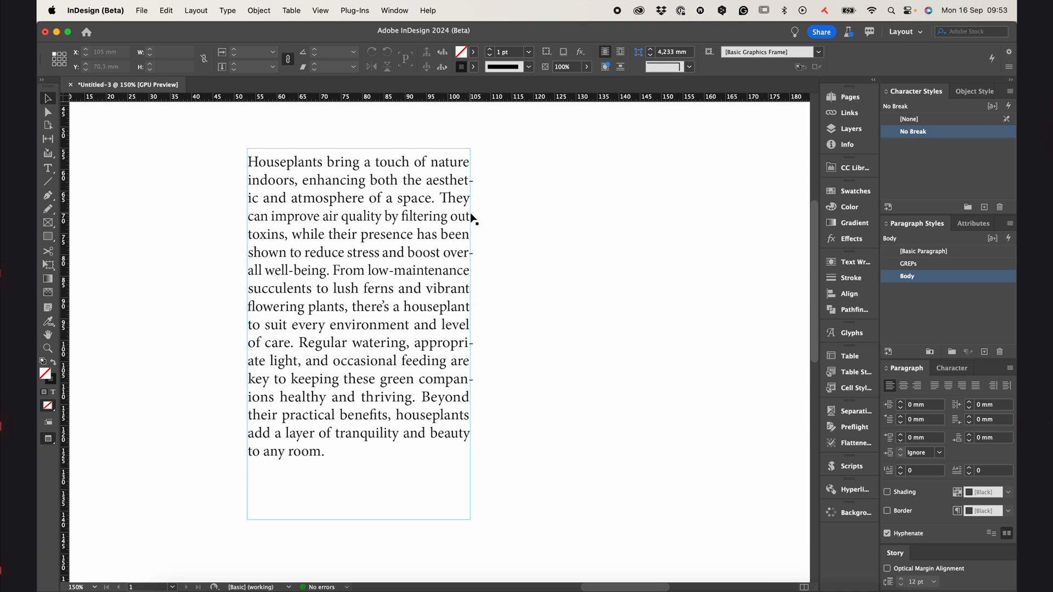
pyautogui.scroll(-3, 459, 353)
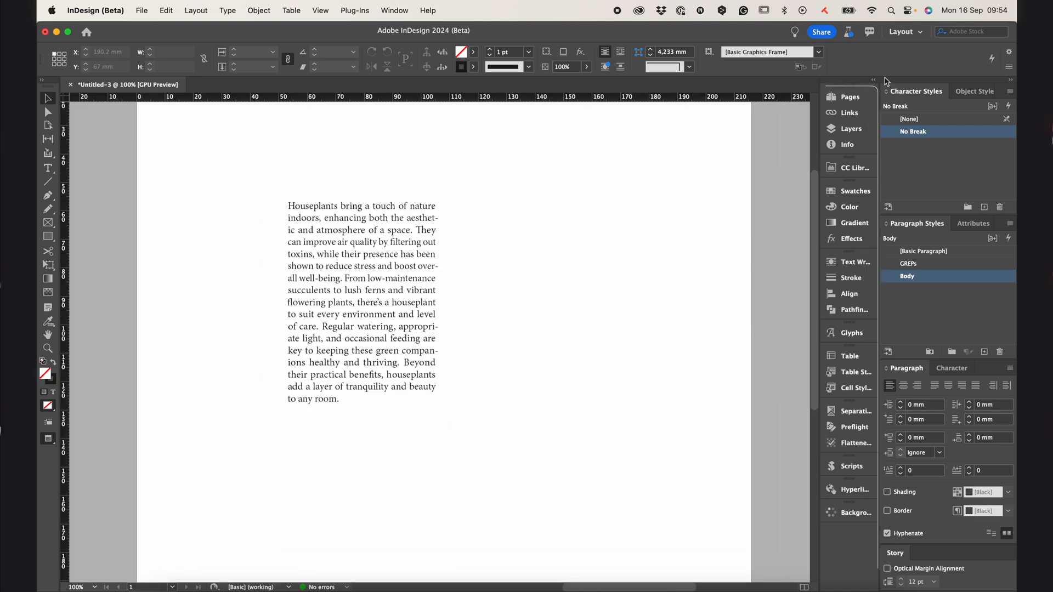
# Review which columns the Links list displays in its options, confirm them, and widen the list
pyautogui.click(844, 97)
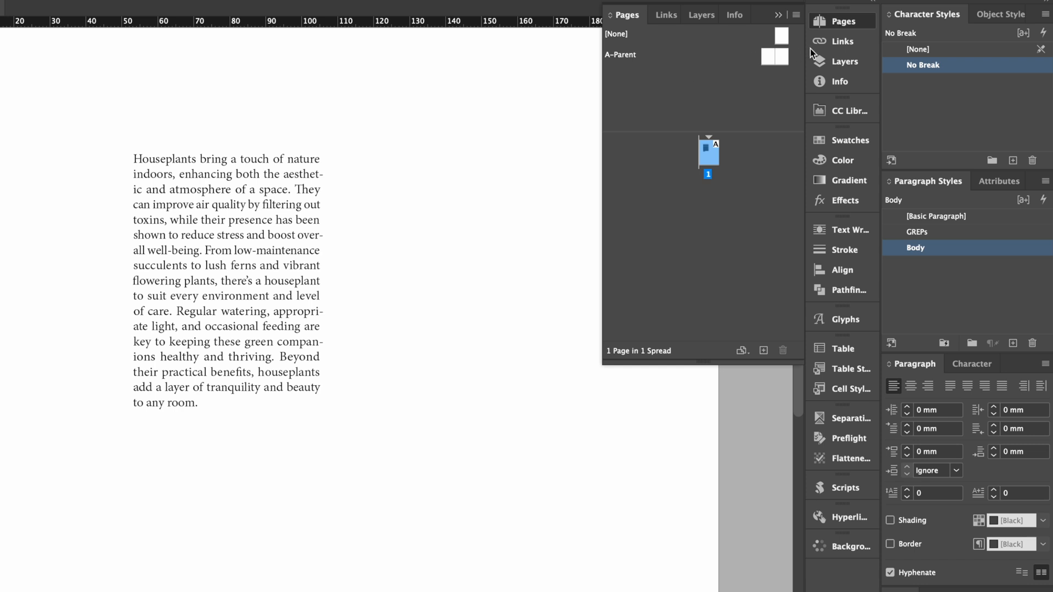
pyautogui.click(845, 42)
pyautogui.click(795, 15)
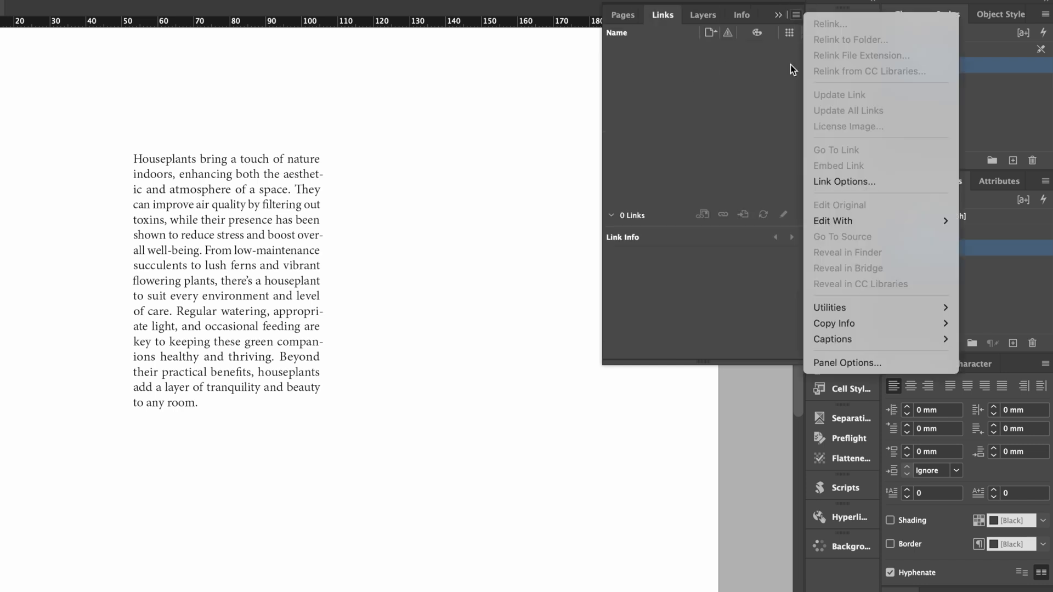
pyautogui.click(847, 363)
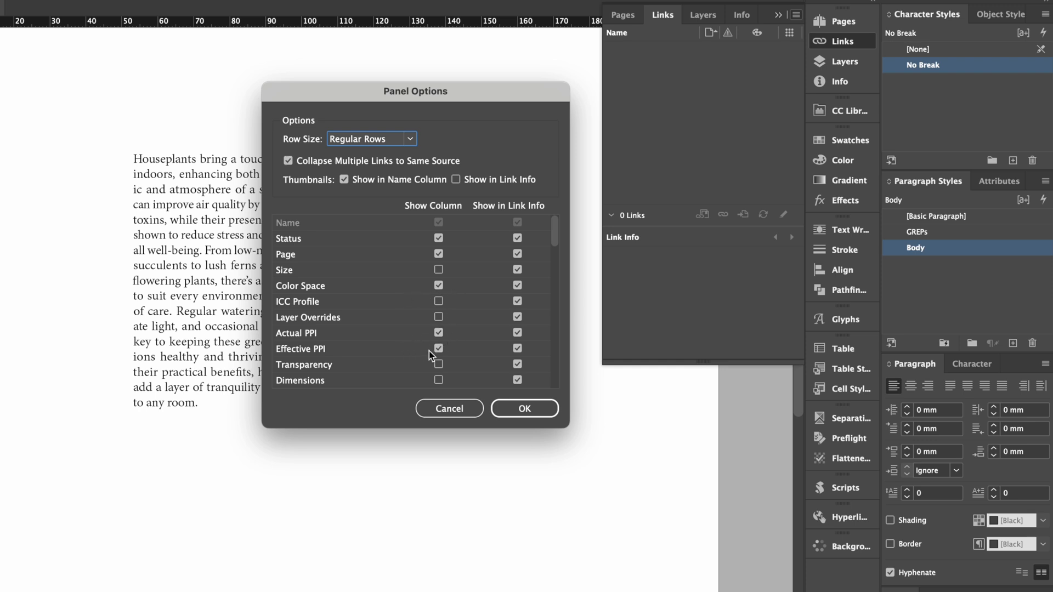
pyautogui.click(516, 400)
pyautogui.moveTo(603, 191); pyautogui.dragTo(568, 201)
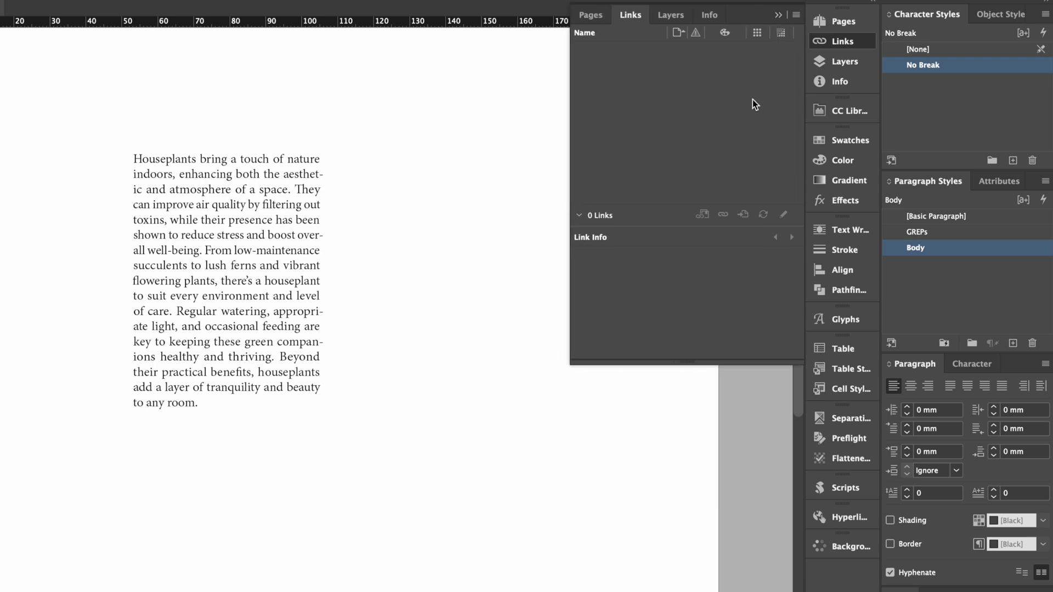
# Bring up the document's layer list and add new layers
pyautogui.click(843, 62)
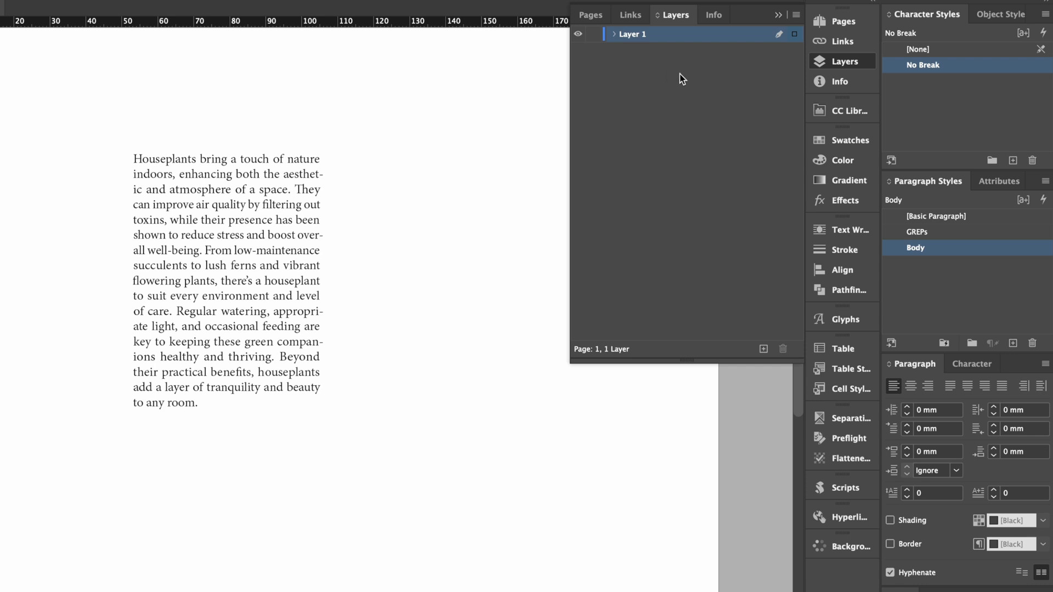
pyautogui.click(762, 349)
pyautogui.click(763, 349)
# Select the entire houseplants text to check its character, word, line and paragraph counts in Info
pyautogui.click(841, 81)
pyautogui.click(278, 303)
pyautogui.doubleClick(266, 278)
pyautogui.hotkey('ctrl', 'a')
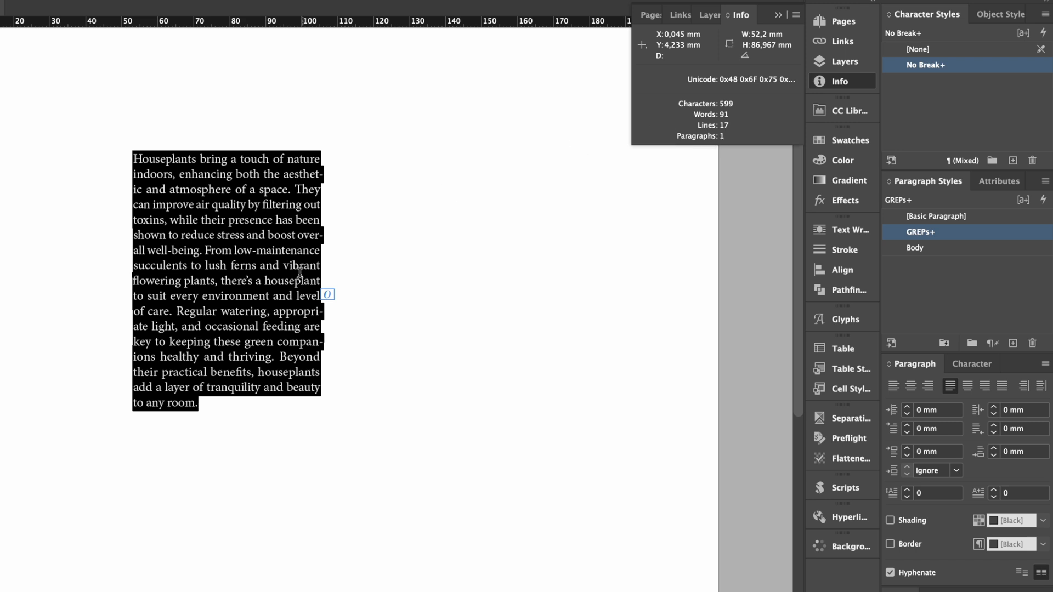
pyautogui.press('Escape')
pyautogui.click(409, 235)
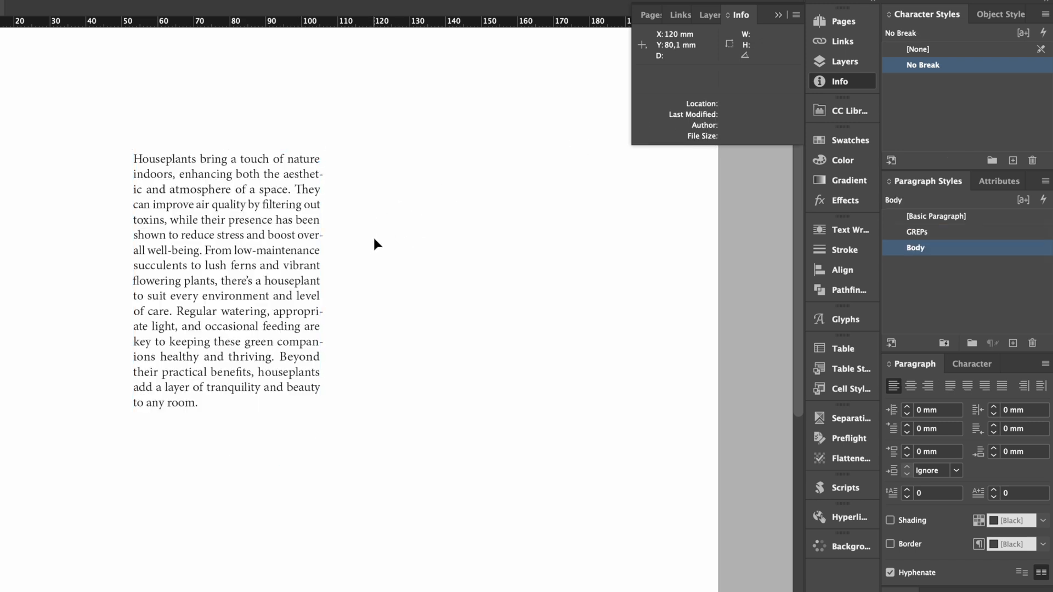
# Browse the Agroinvestor 2024 CC library, examining its colours, elements, character styles and article styles
pyautogui.click(847, 112)
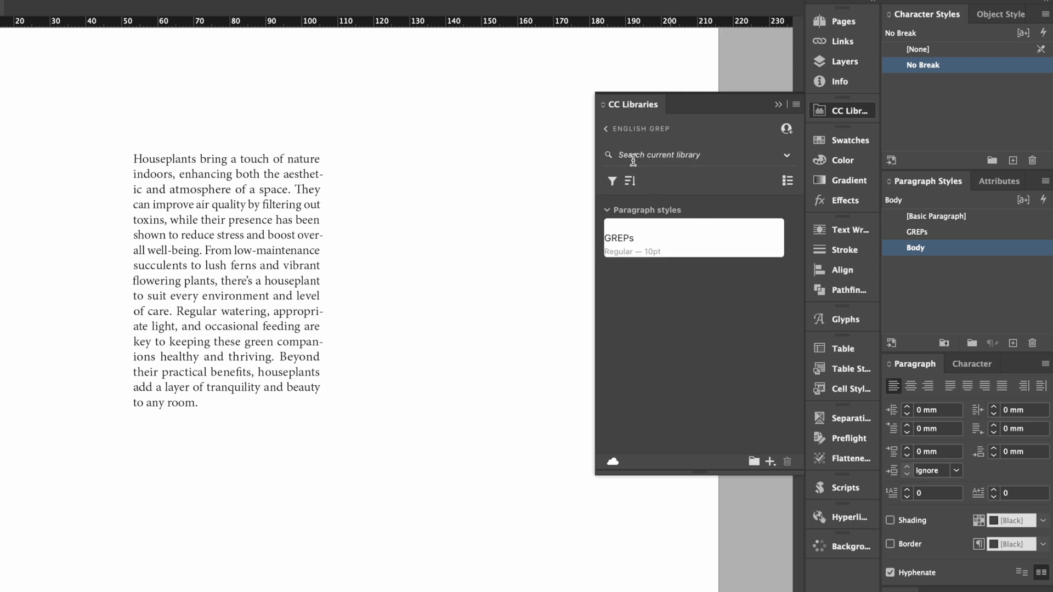
pyautogui.click(604, 129)
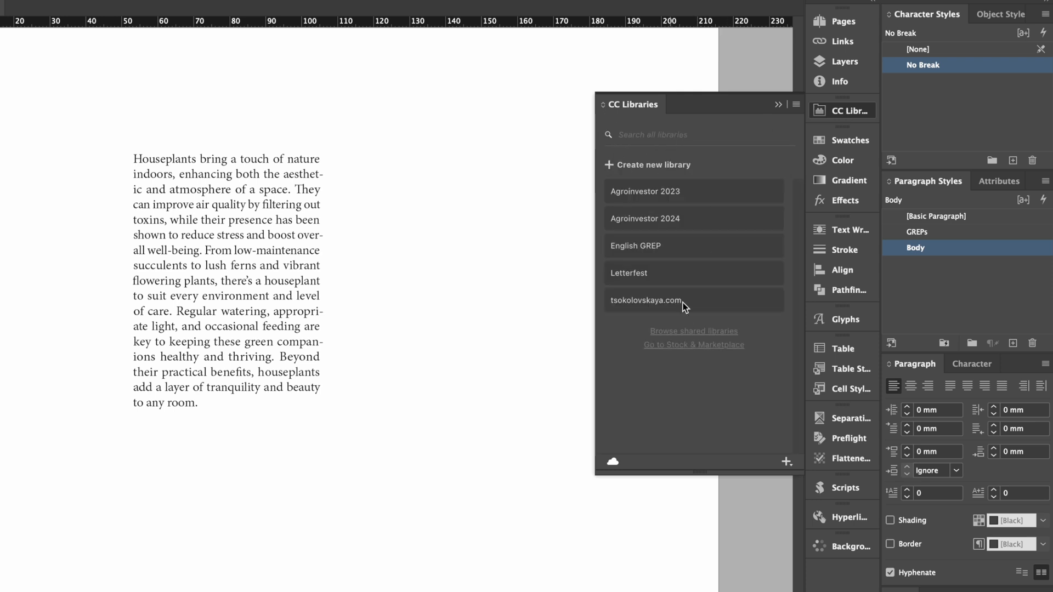
pyautogui.click(665, 220)
pyautogui.click(607, 262)
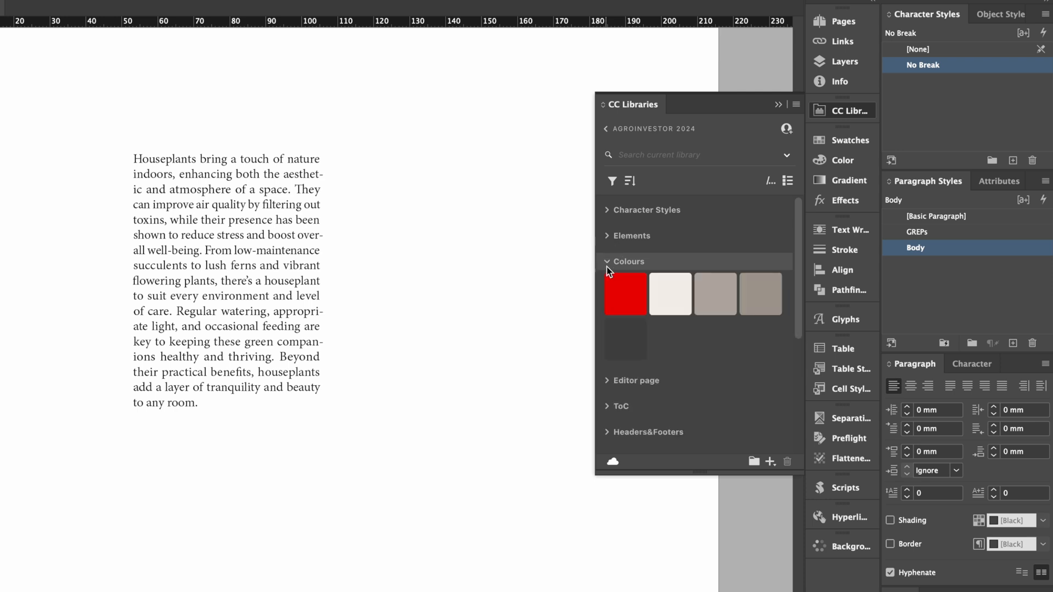
pyautogui.click(604, 236)
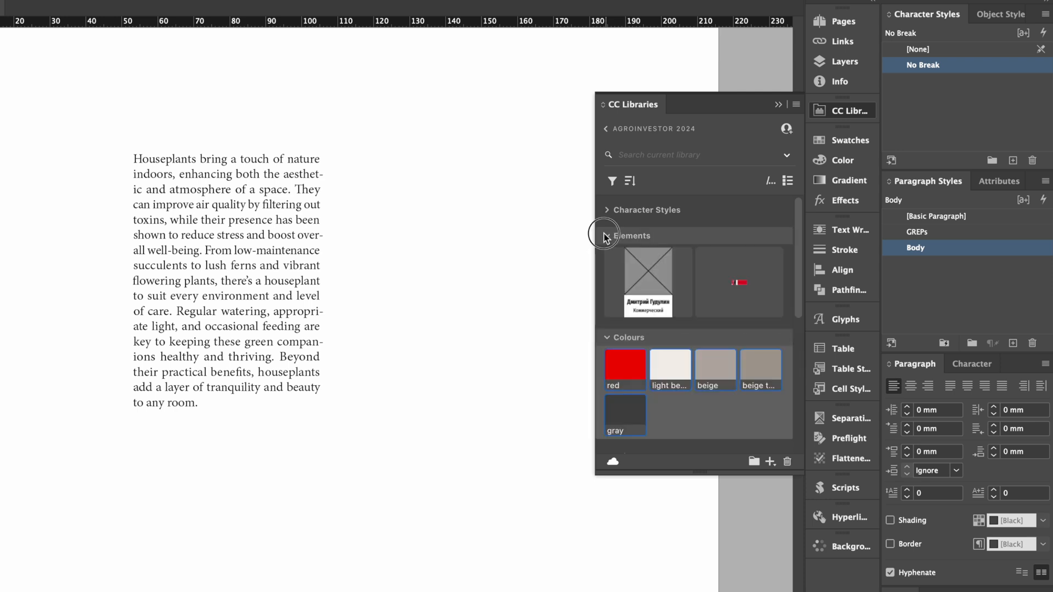
pyautogui.click(604, 211)
pyautogui.click(604, 210)
pyautogui.click(605, 235)
pyautogui.click(607, 261)
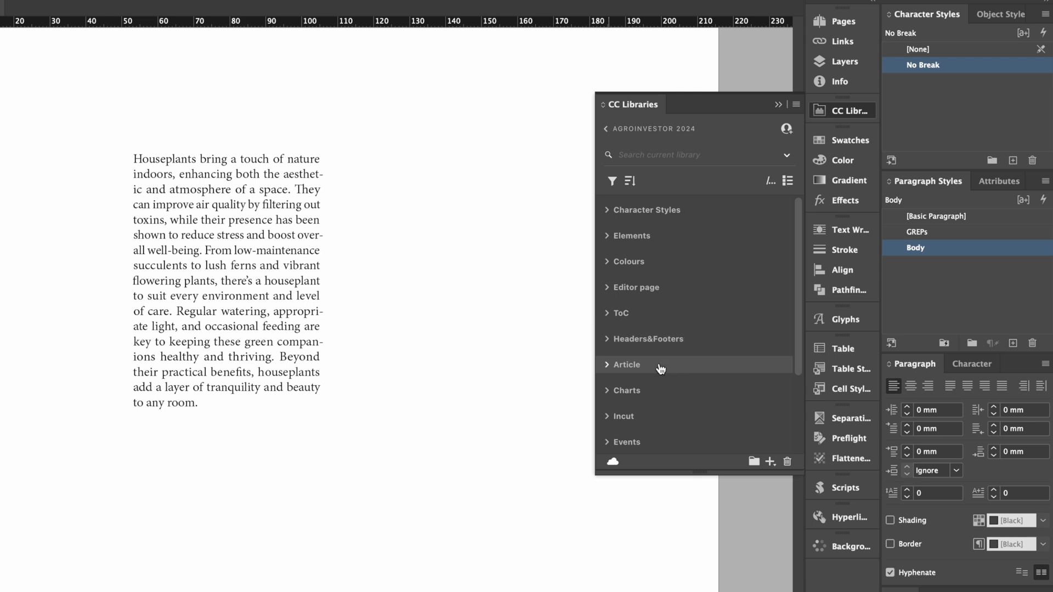
pyautogui.click(607, 365)
pyautogui.scroll(-3, 611, 369)
pyautogui.scroll(-5, 611, 368)
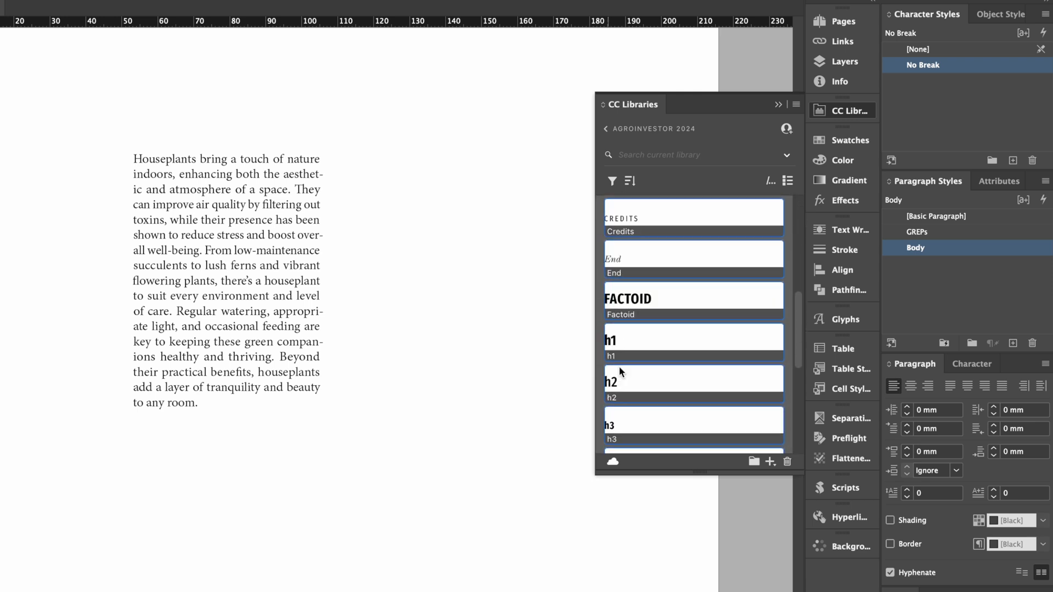
# Look over the available swatch, color, gradient and effects settings
pyautogui.click(840, 142)
pyautogui.click(835, 162)
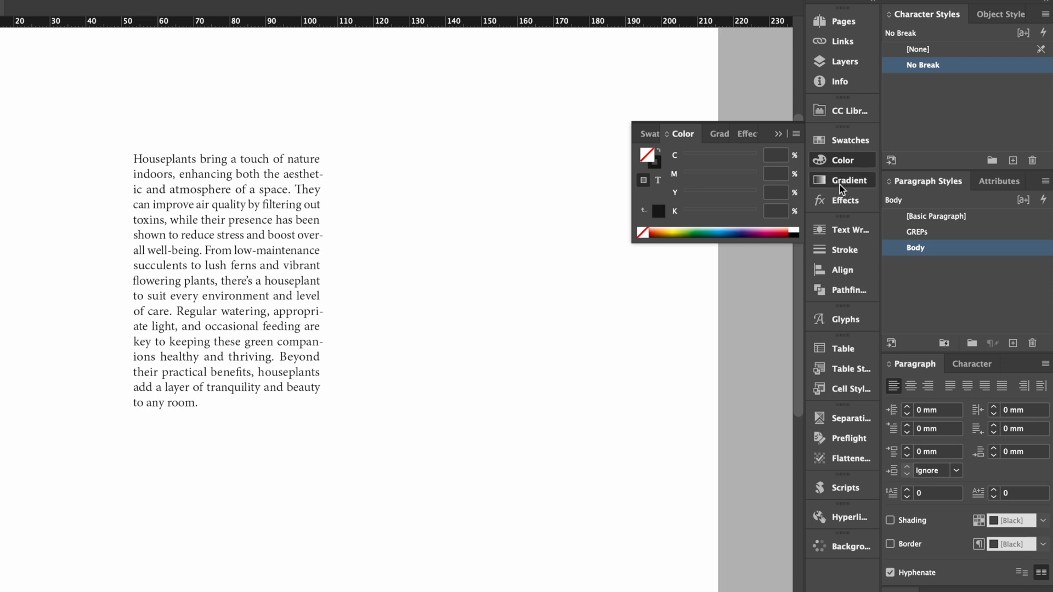
pyautogui.click(839, 185)
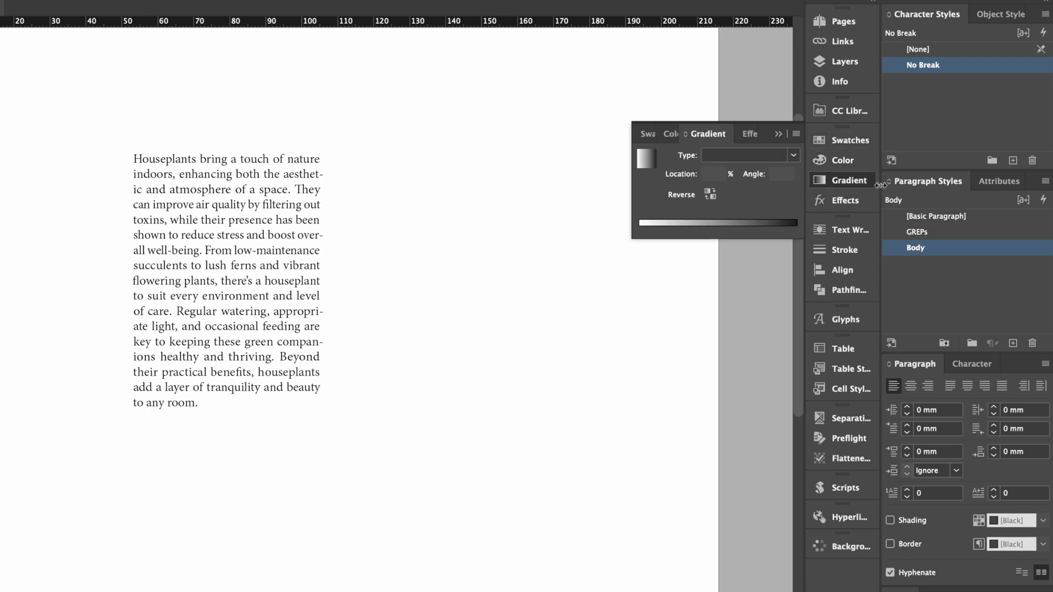
pyautogui.click(831, 200)
pyautogui.click(698, 157)
pyautogui.click(700, 160)
# Look over the Text Wrap, Stroke, Align and Pathfinder options
pyautogui.click(818, 231)
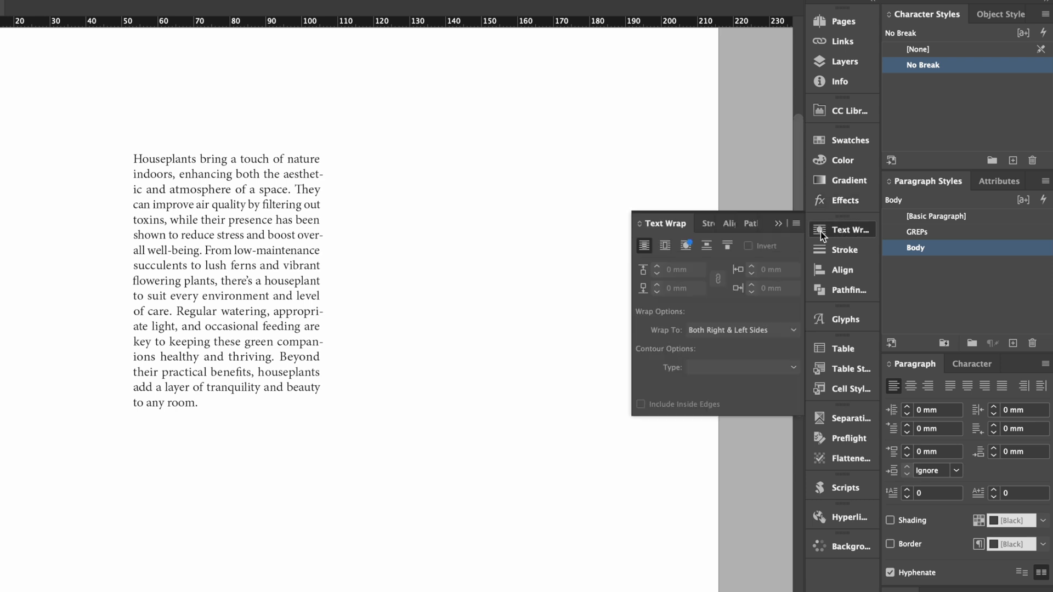
pyautogui.click(838, 252)
pyautogui.click(843, 271)
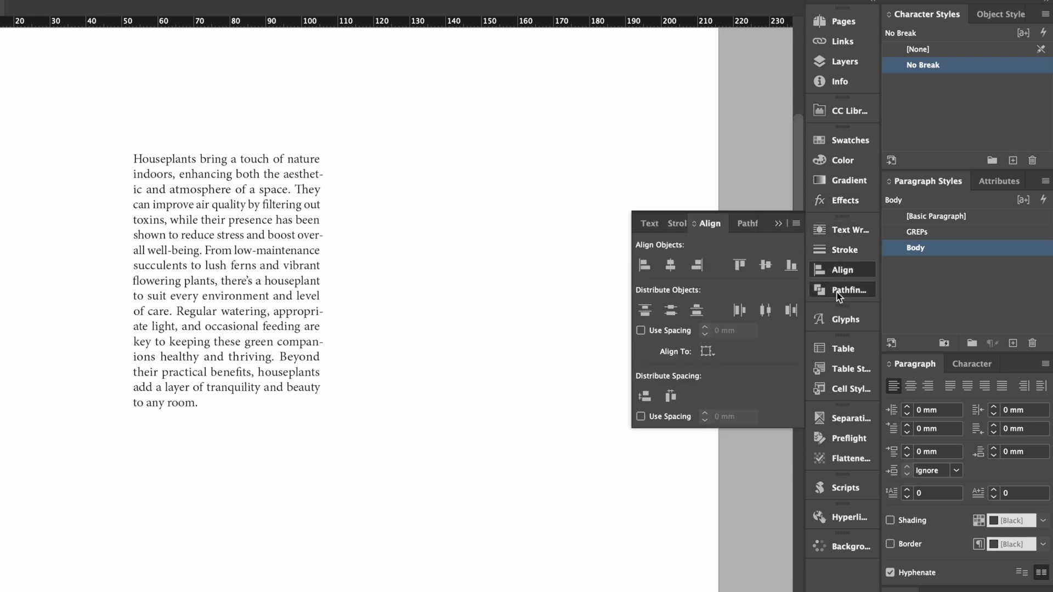
pyautogui.click(850, 292)
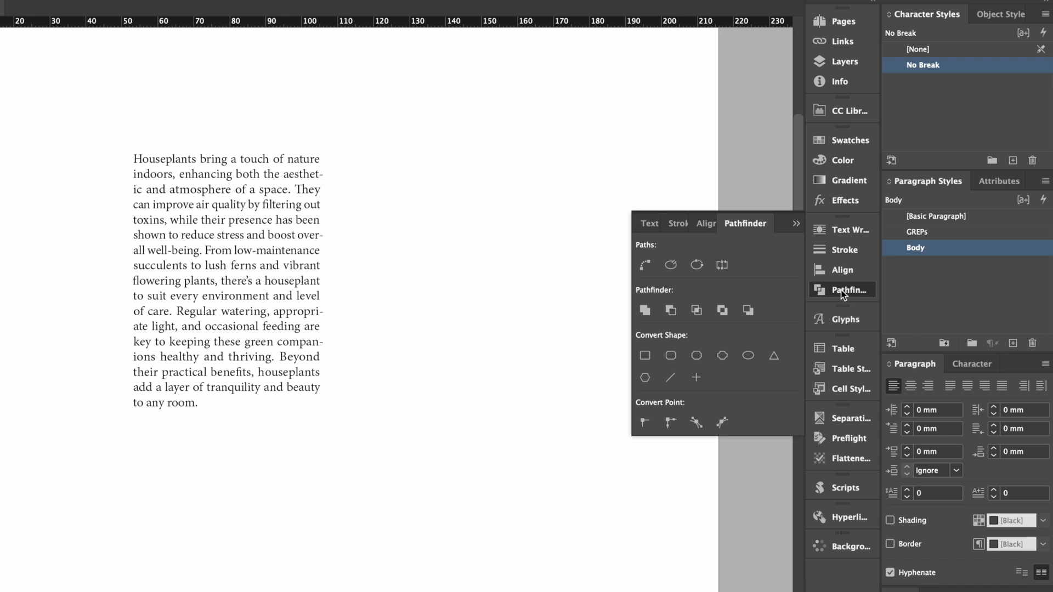
pyautogui.click(843, 293)
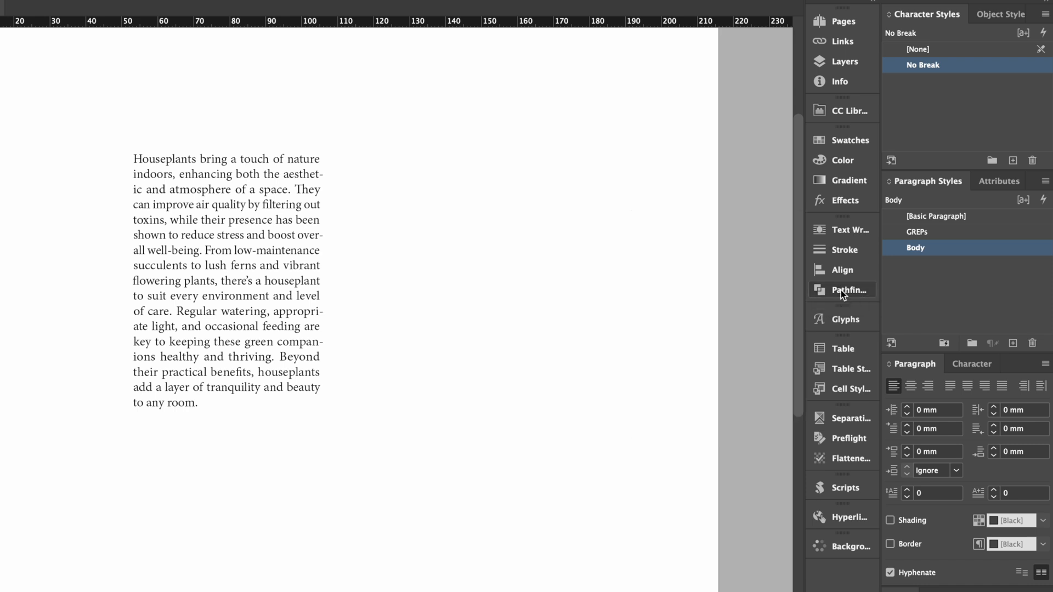
# Examine the Minion Pro glyph set and the table, table style and cell style settings
pyautogui.click(837, 320)
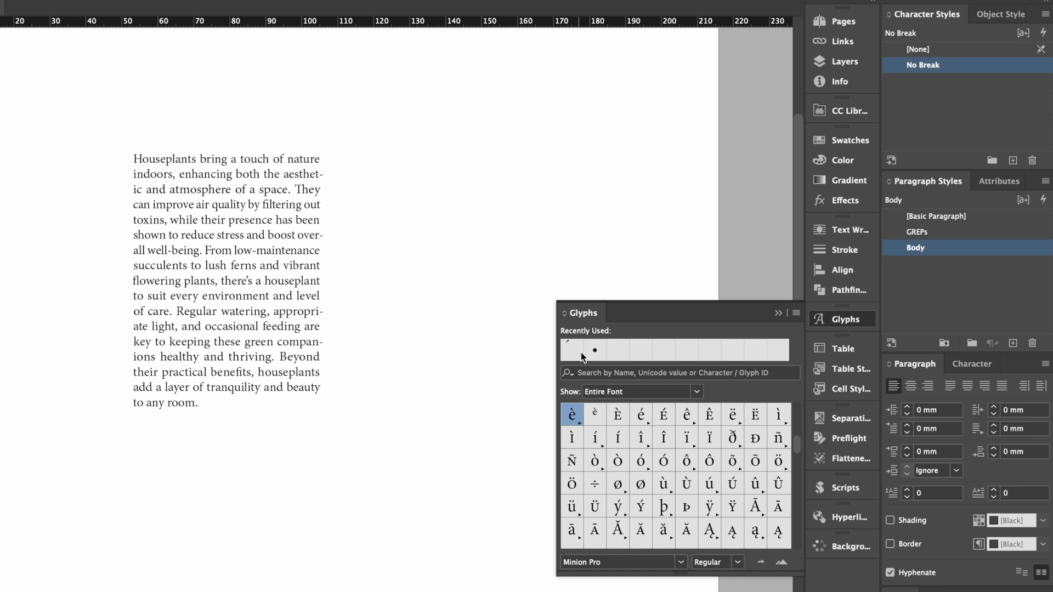
pyautogui.click(846, 323)
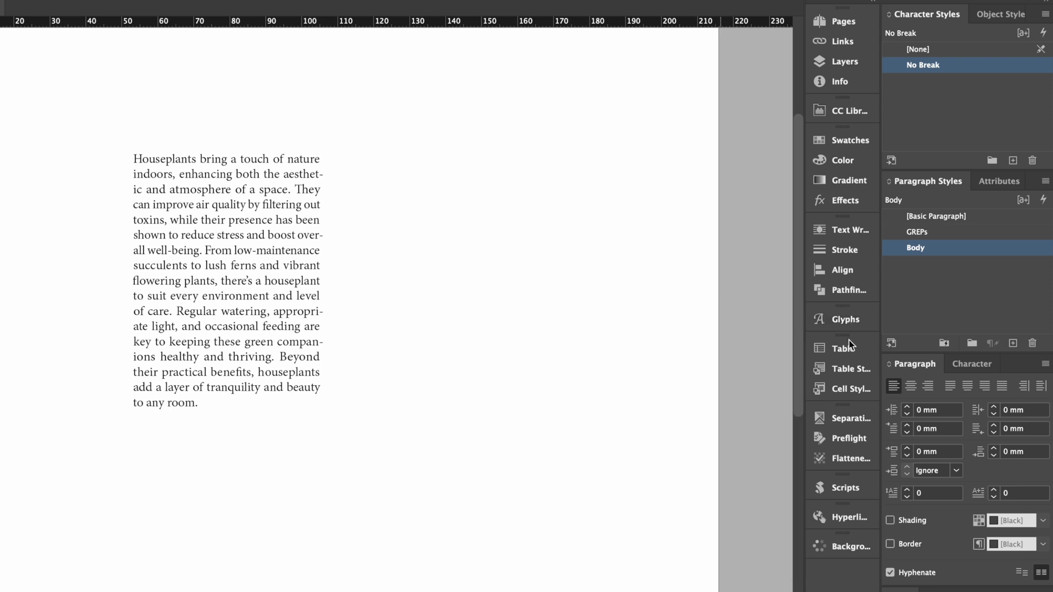
pyautogui.click(842, 354)
pyautogui.click(848, 374)
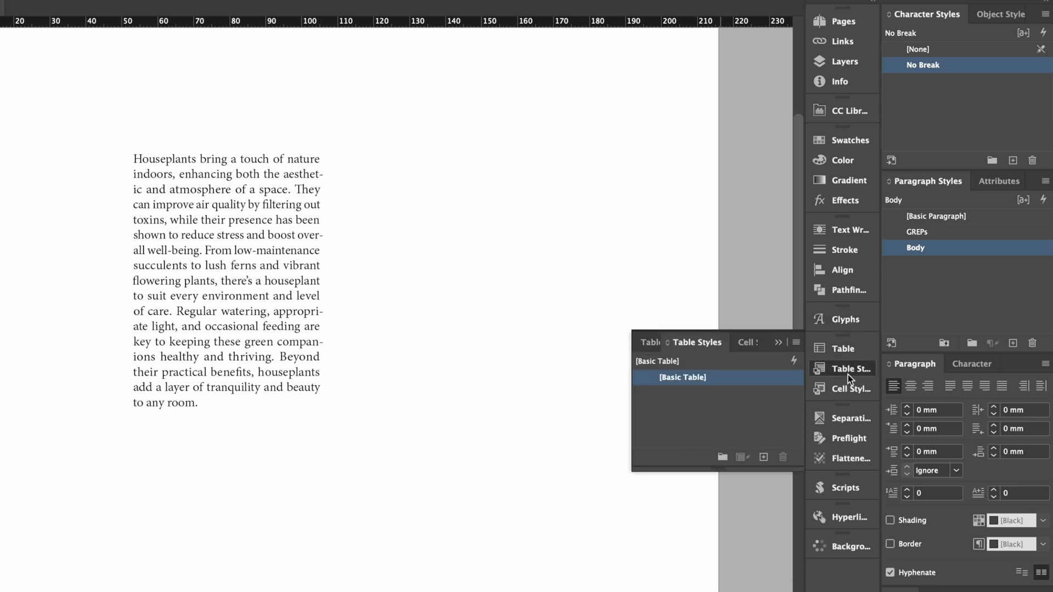
pyautogui.click(844, 386)
pyautogui.click(845, 370)
pyautogui.click(837, 354)
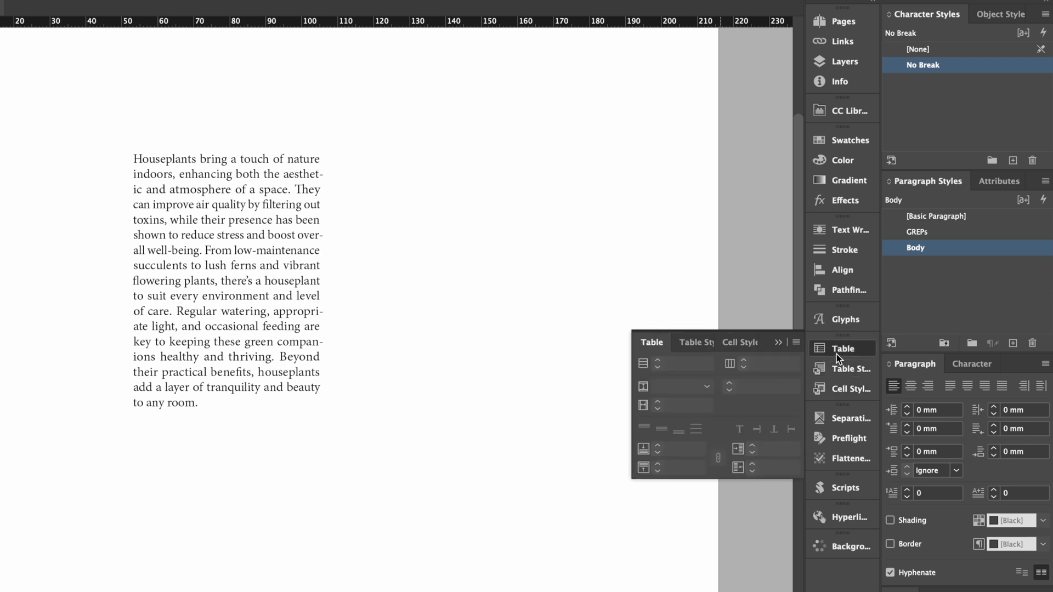
pyautogui.click(836, 355)
# Preview the page by Ink Limit, and set the separations preview to Separations
pyautogui.click(840, 419)
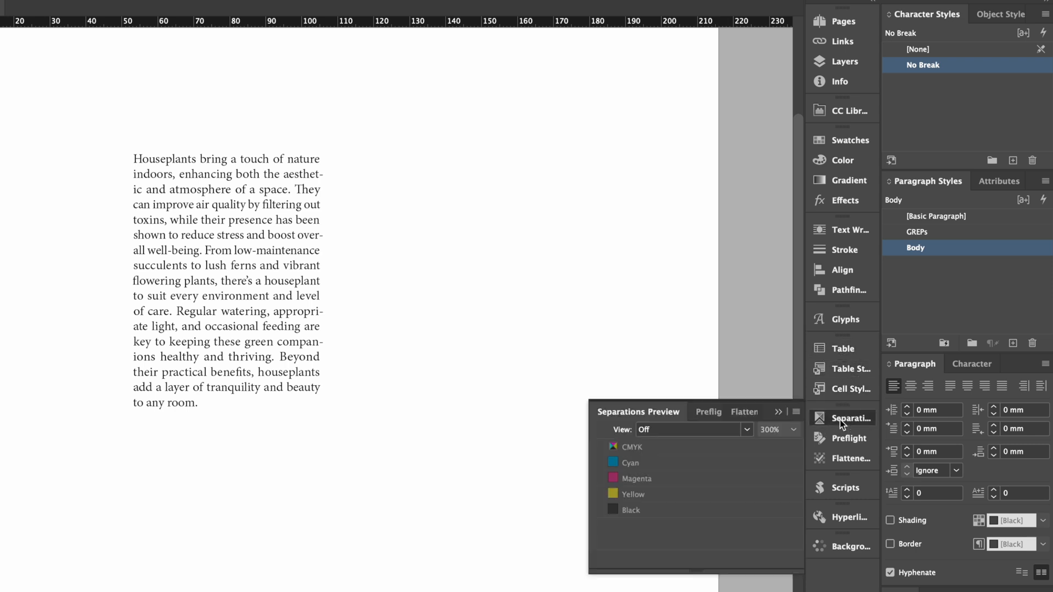
pyautogui.click(746, 429)
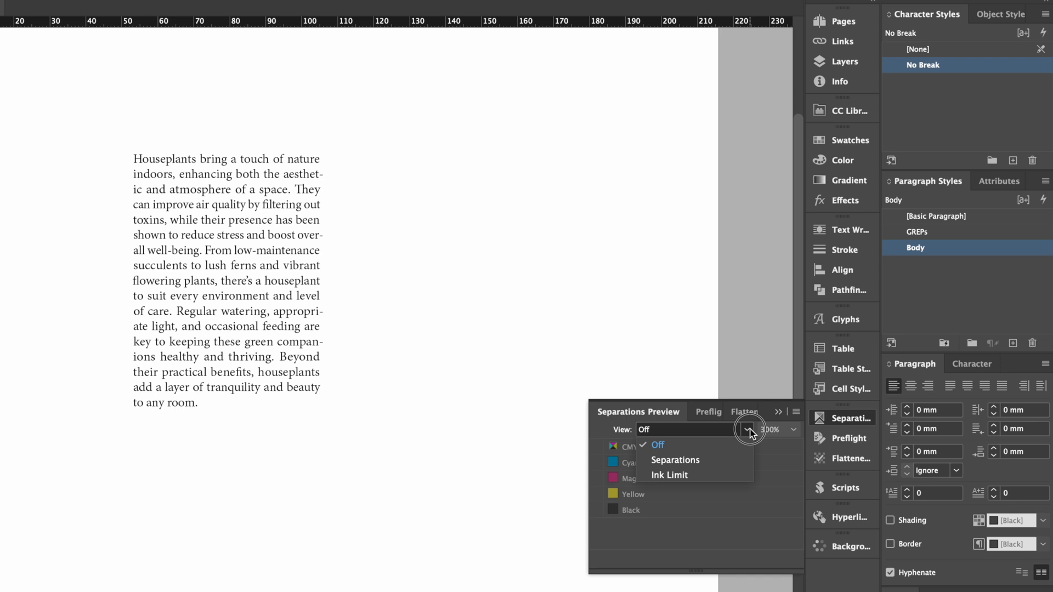
pyautogui.click(671, 478)
pyautogui.click(710, 431)
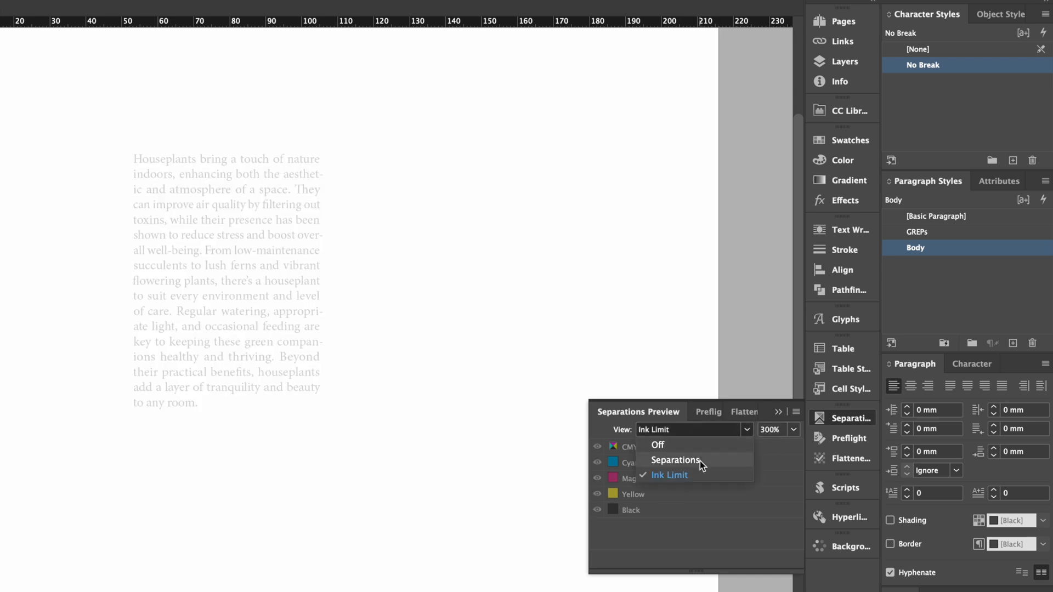
pyautogui.click(699, 460)
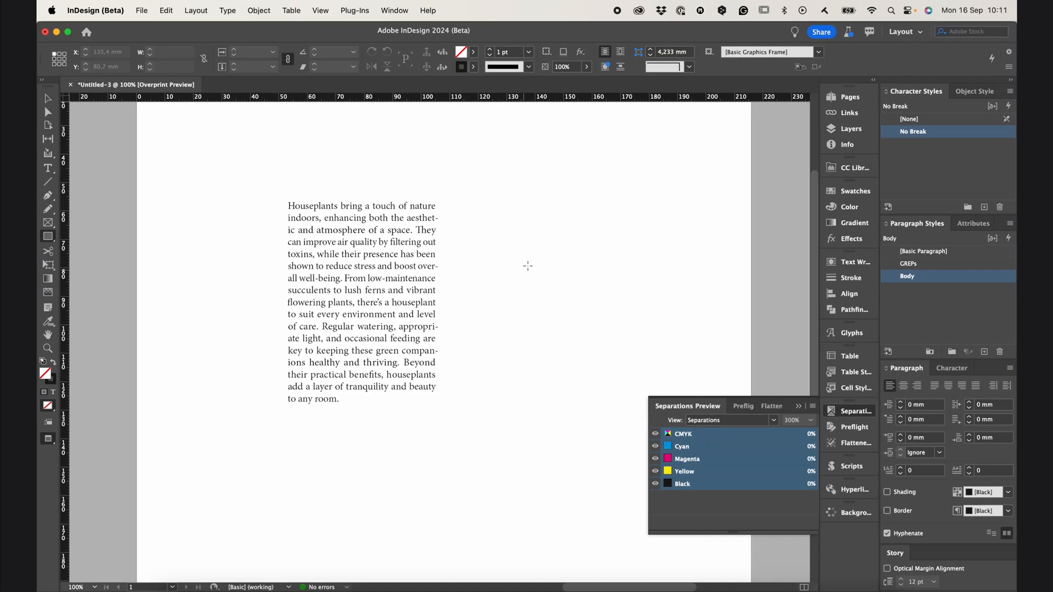
# Draw a rectangle about 23.2 × 29.6 mm beside the houseplants text and fill it with C=100 M=0 Y=0 K=0
pyautogui.moveTo(524, 233); pyautogui.dragTo(590, 316)
pyautogui.click(473, 52)
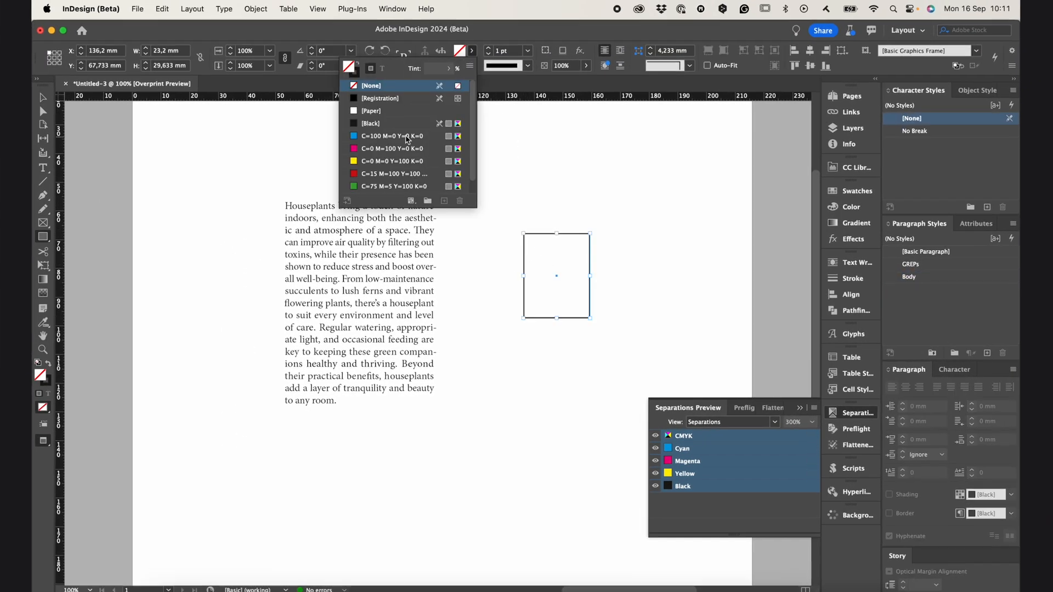
pyautogui.click(393, 136)
# Change the rectangle's cyan fill swatch to C=30 M=27 Y=100 K=10
pyautogui.rightClick(389, 137)
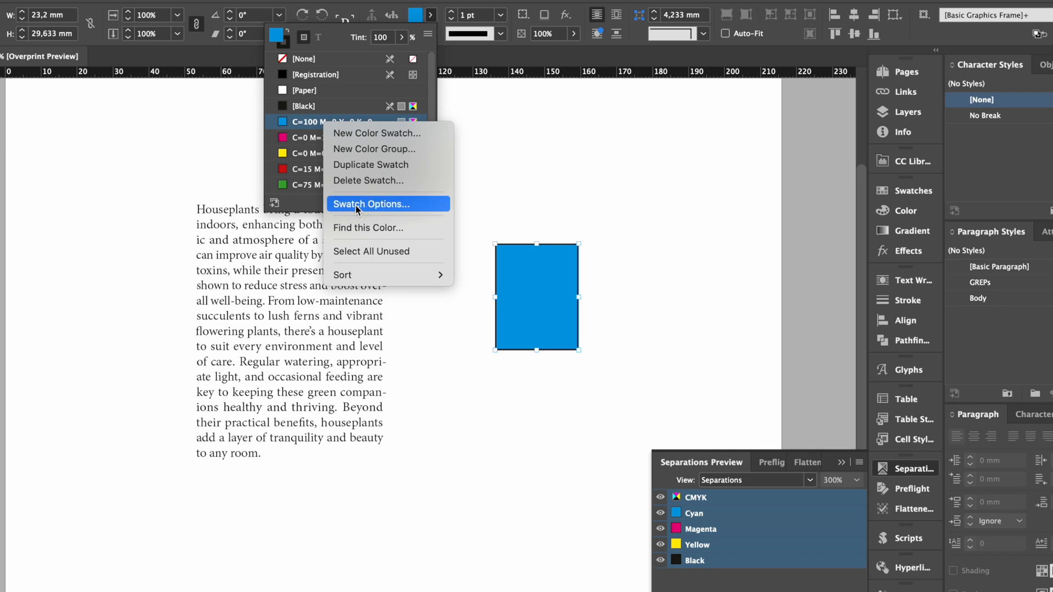
pyautogui.click(355, 204)
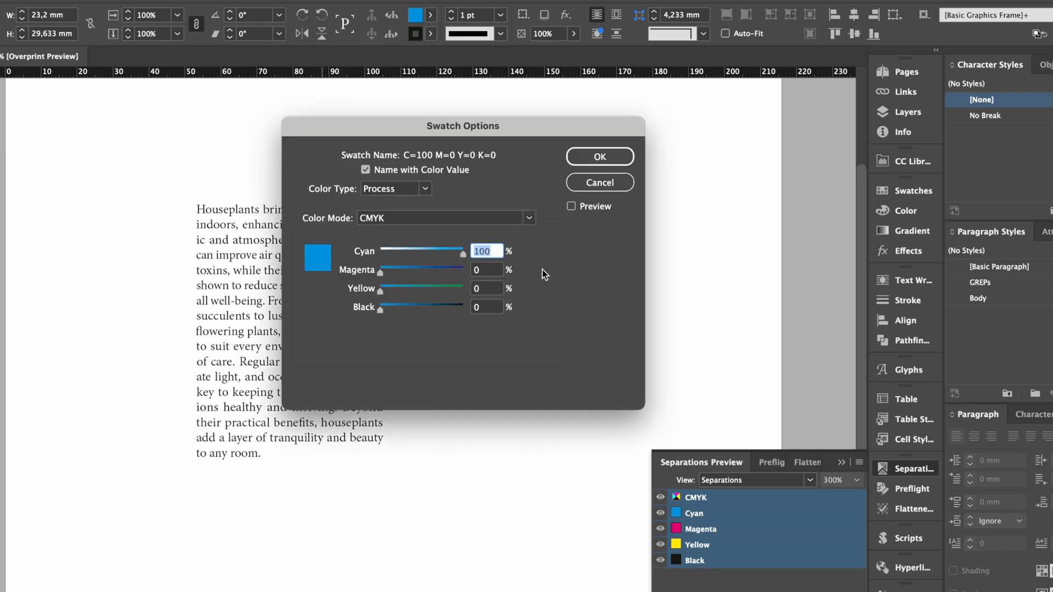
pyautogui.click(411, 252)
pyautogui.click(464, 286)
pyautogui.click(404, 252)
pyautogui.click(403, 271)
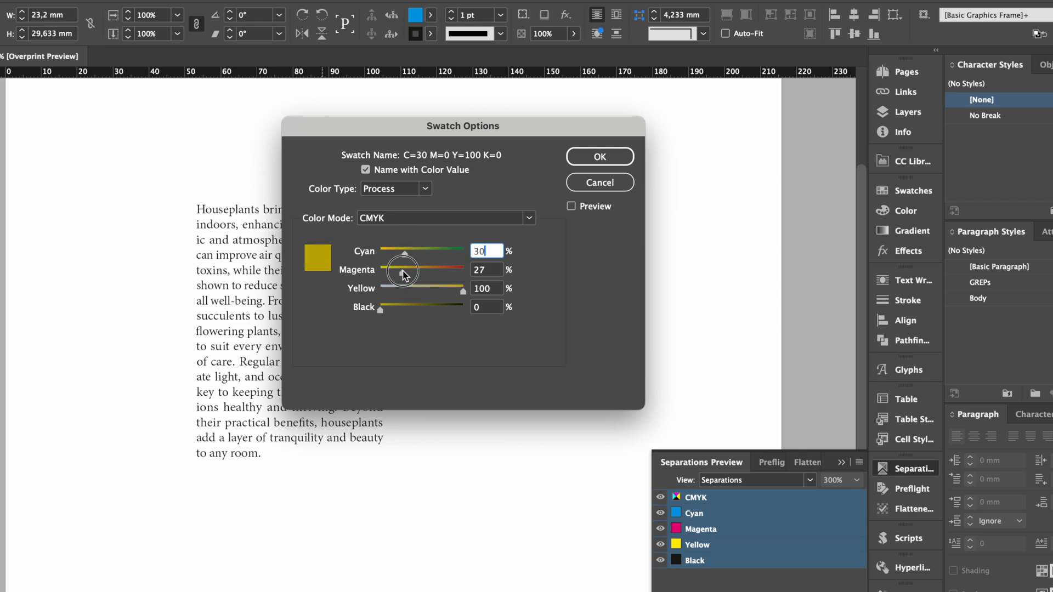
pyautogui.click(388, 305)
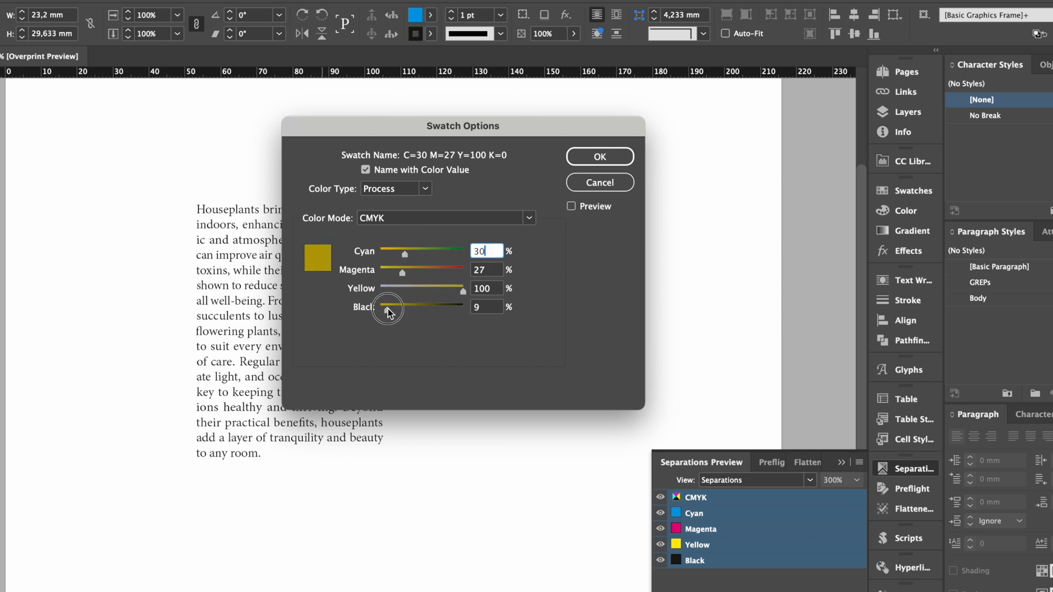
# Convert the edited swatch to a spot colour named Gold and apply the swatch options
pyautogui.click(411, 190)
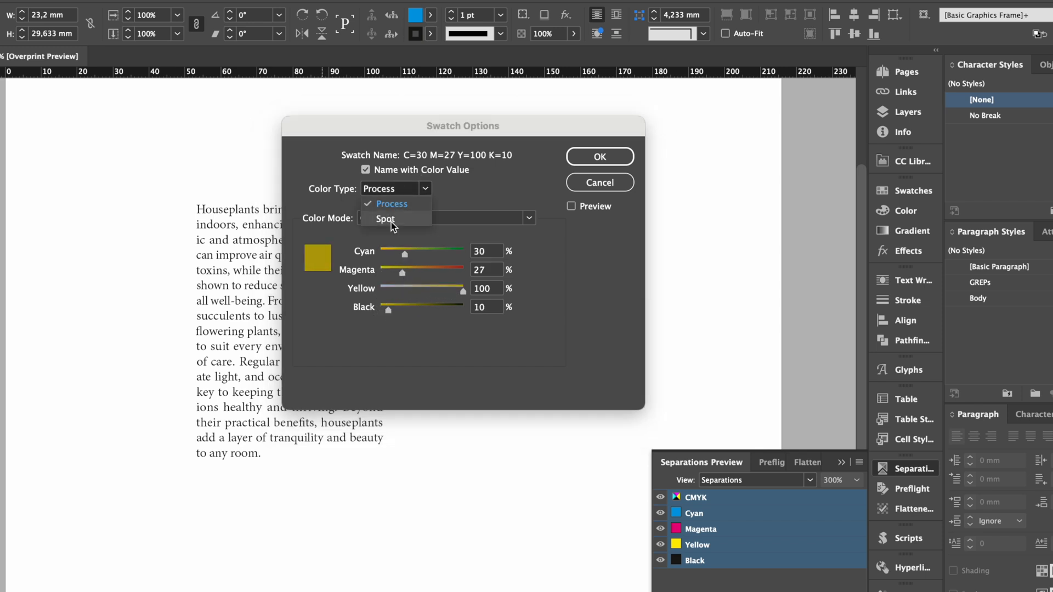
pyautogui.click(385, 219)
pyautogui.write('Gold')
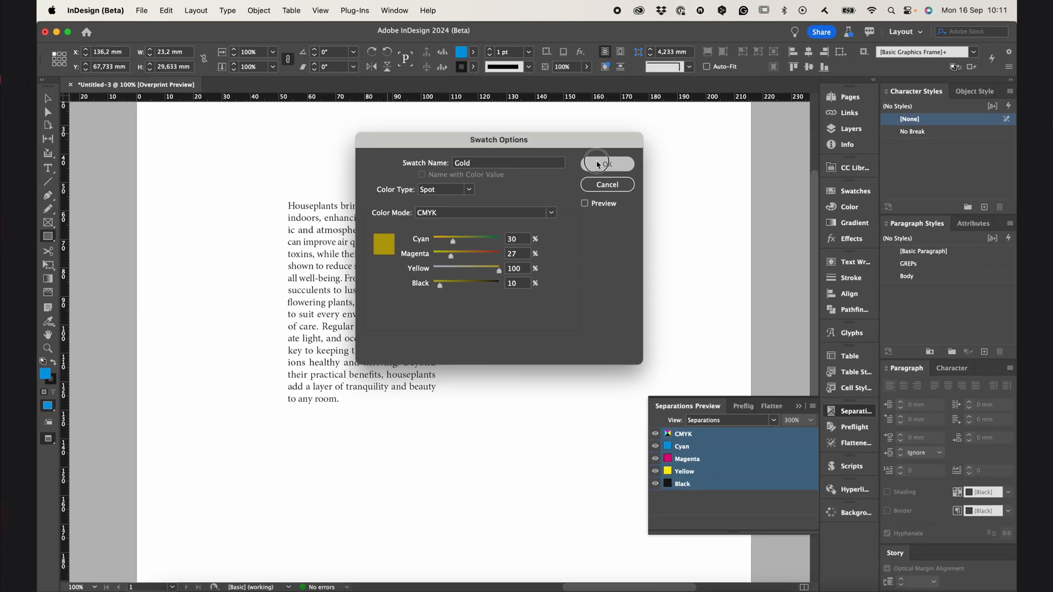
pyautogui.click(601, 157)
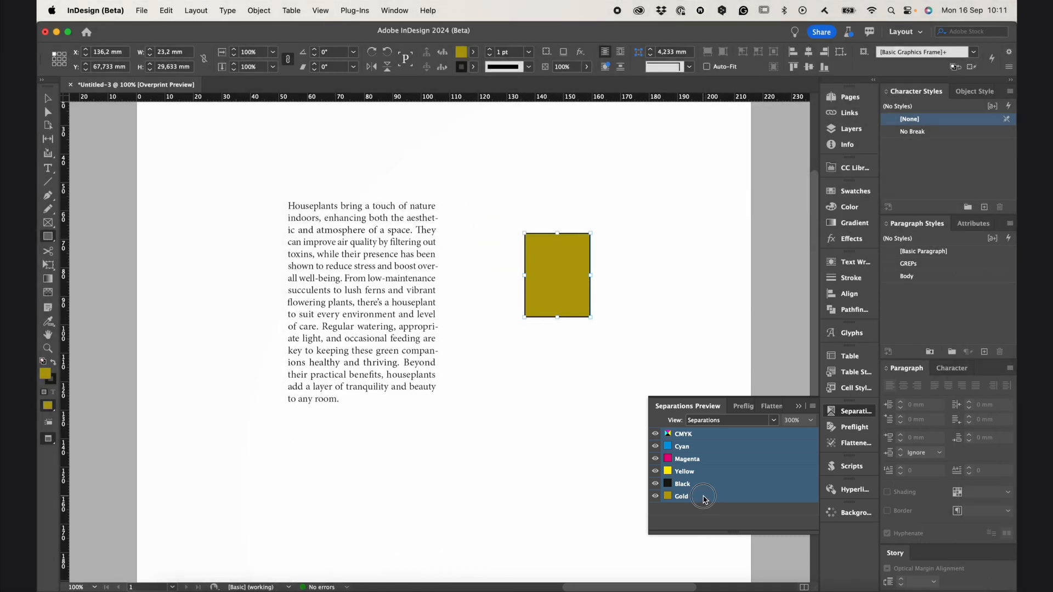
# Preview the Gold separation plate on its own, and restore the CMYK plates preview
pyautogui.click(701, 496)
pyautogui.moveTo(573, 295)
pyautogui.click(728, 433)
# Set the document's preflight profile to Print
pyautogui.click(854, 427)
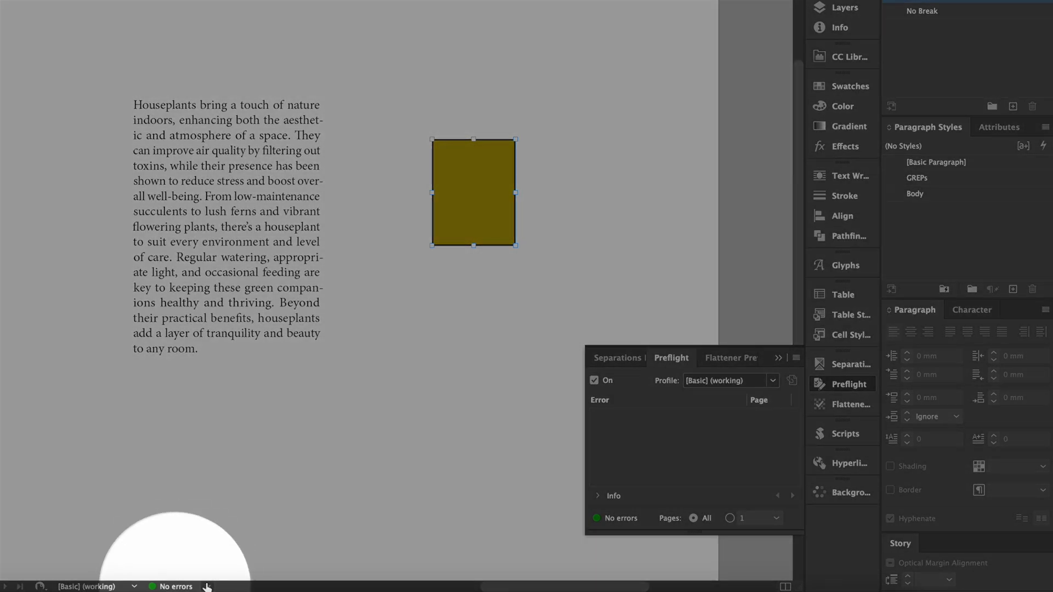
pyautogui.click(208, 587)
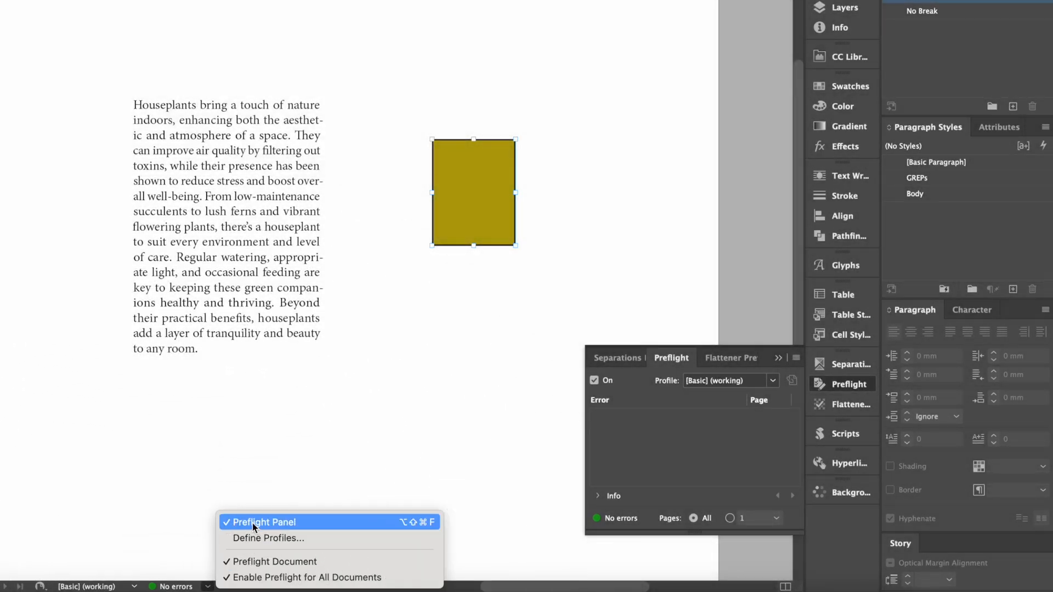
pyautogui.click(280, 522)
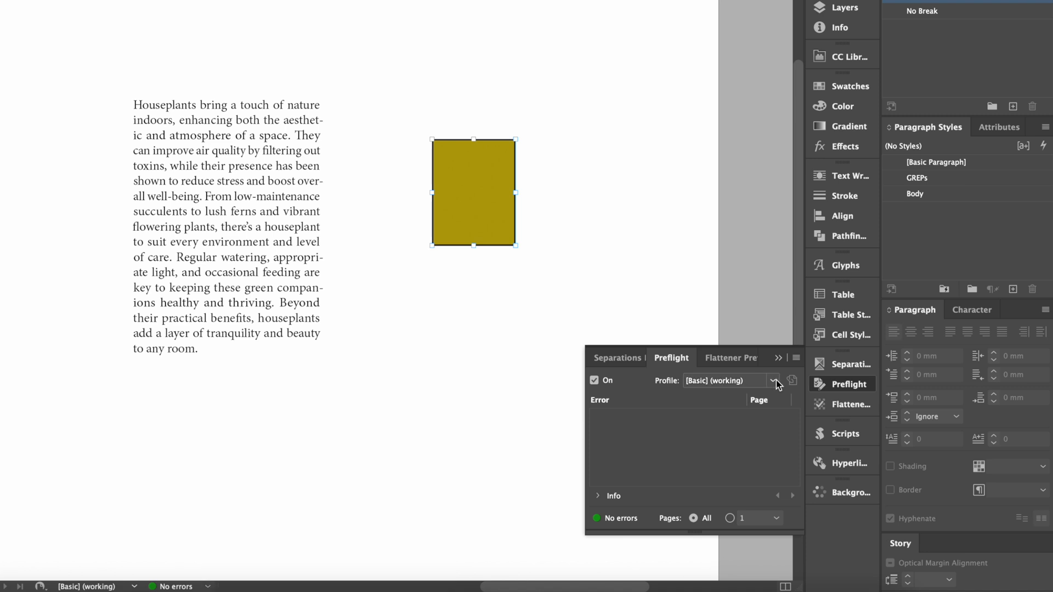
pyautogui.click(690, 383)
pyautogui.click(709, 430)
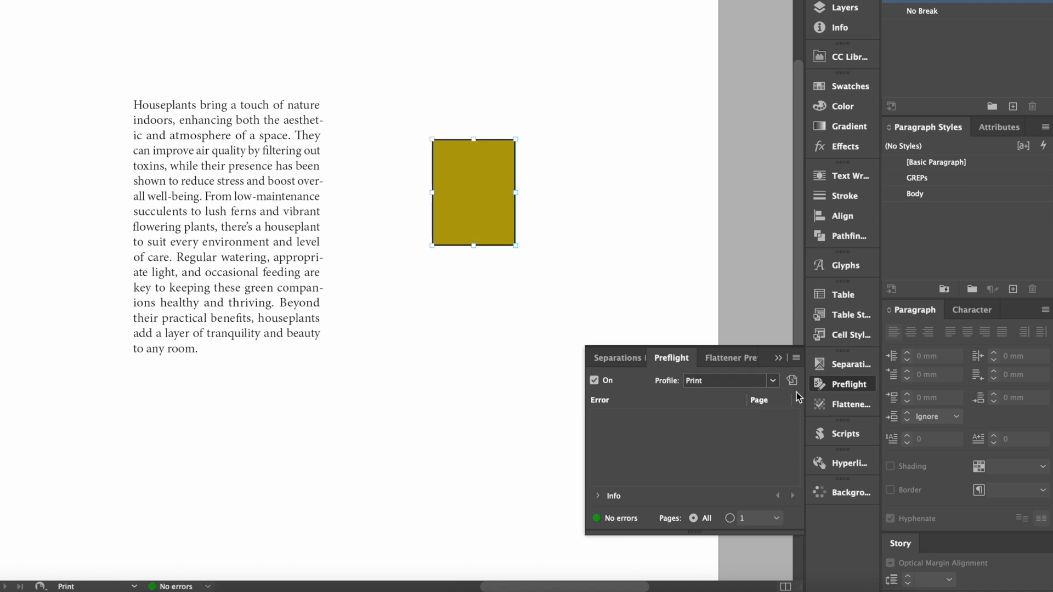
# Examine the link, colour and image checks defined in the [Basic] and Print preflight profiles
pyautogui.click(795, 362)
pyautogui.click(855, 365)
pyautogui.click(237, 150)
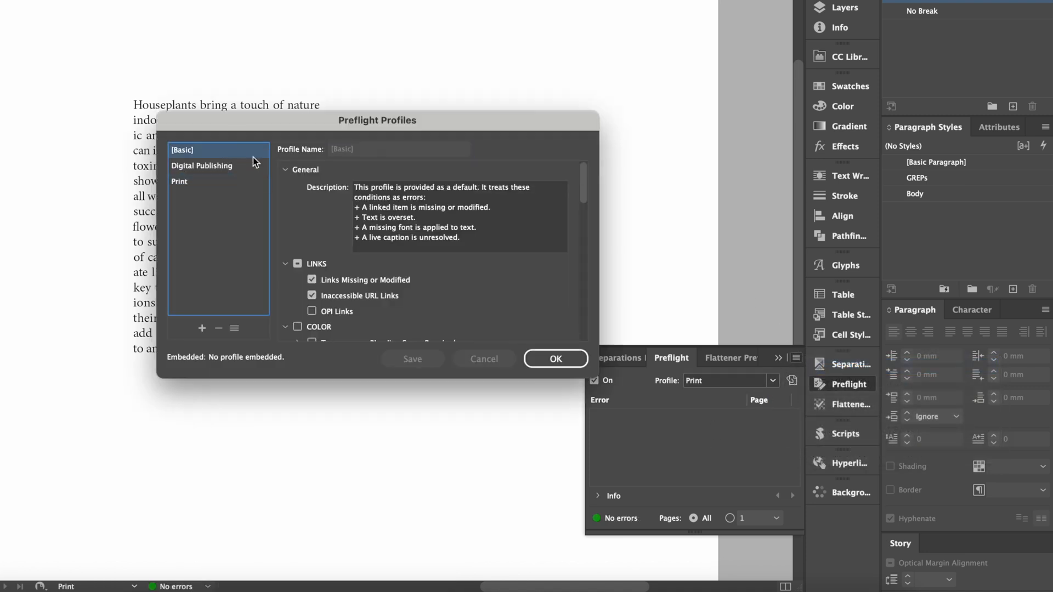
pyautogui.moveTo(582, 177); pyautogui.dragTo(586, 221)
pyautogui.click(205, 181)
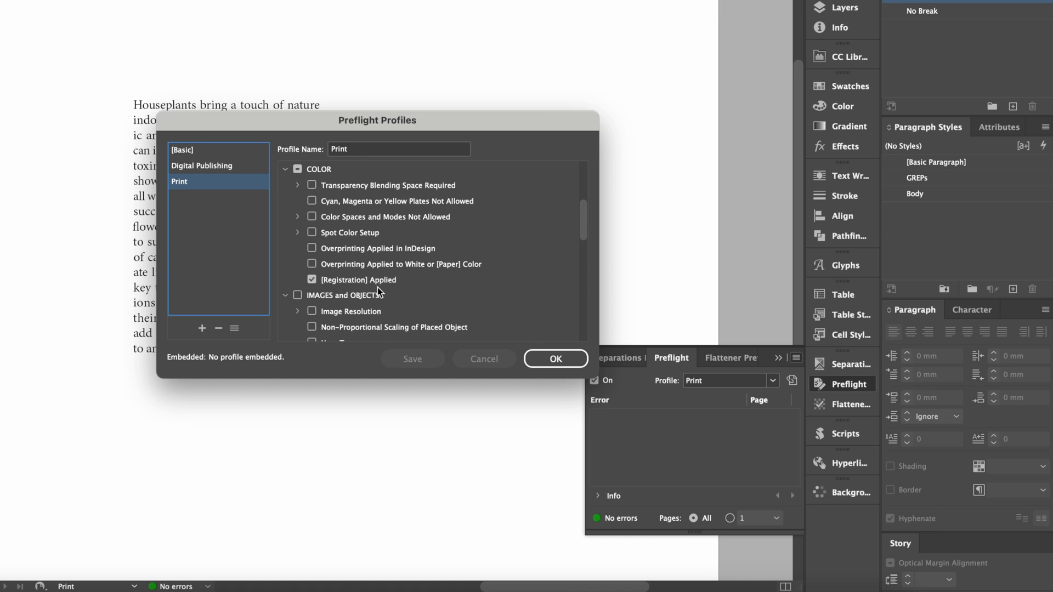
pyautogui.moveTo(581, 211); pyautogui.dragTo(583, 271)
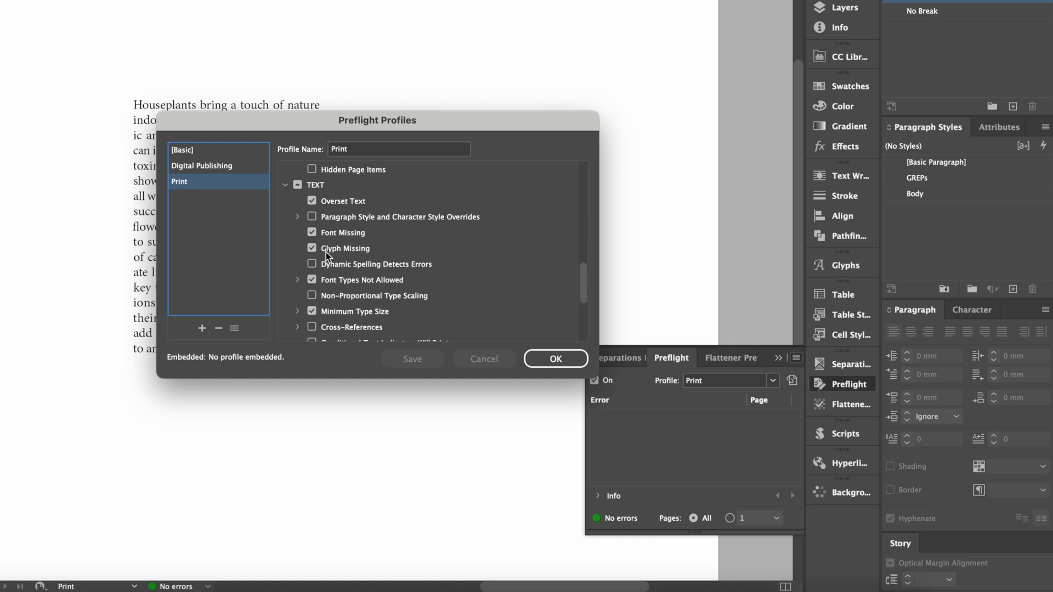
# Inspect the Print profile's disallowed font types and minimum type size settings, and close the preflight profiles
pyautogui.click(313, 282)
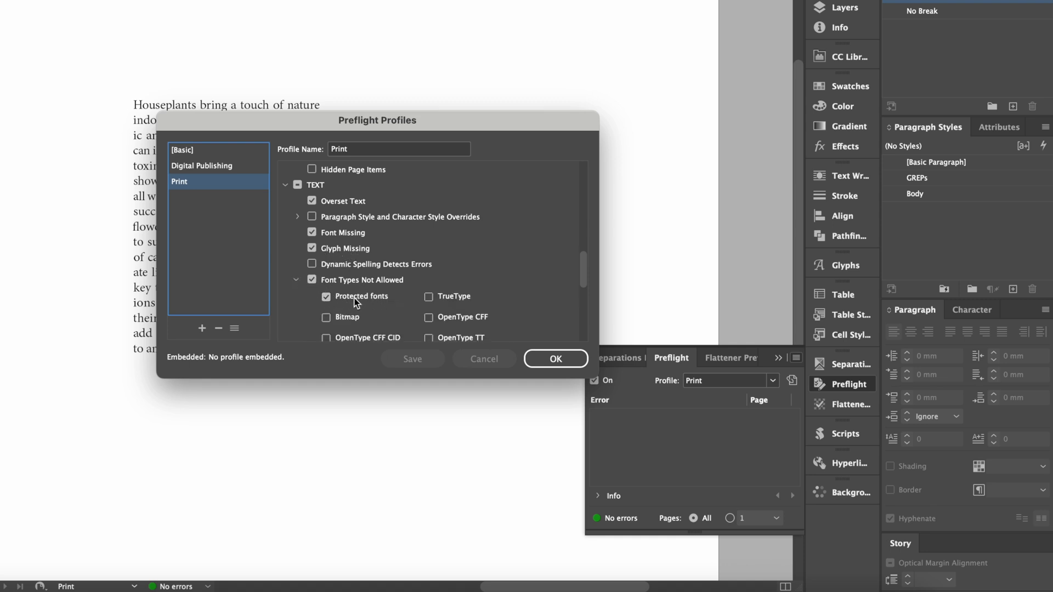
pyautogui.scroll(-5, 351, 301)
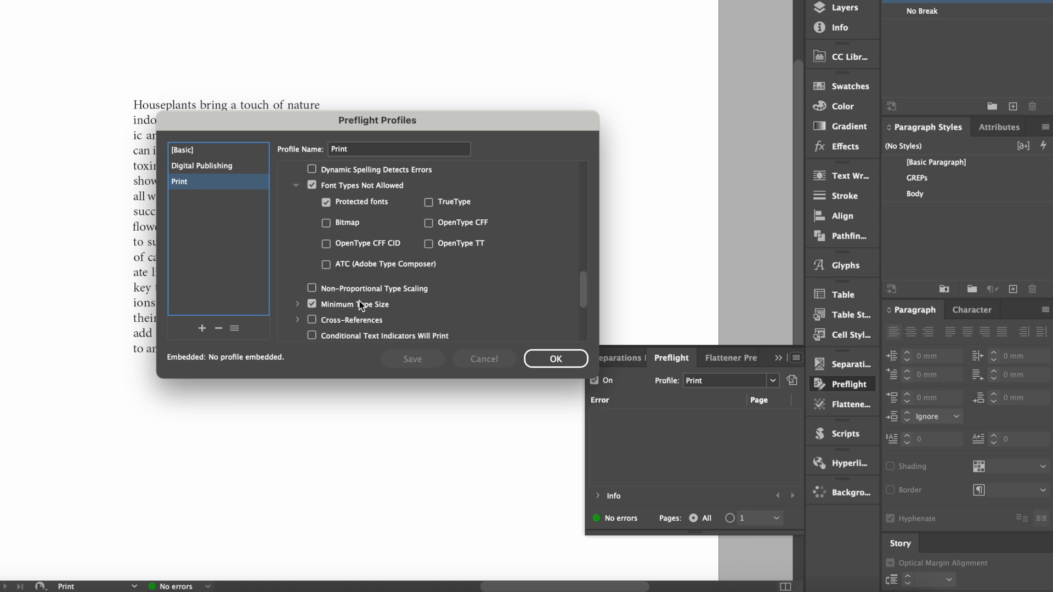
pyautogui.scroll(1, 332, 206)
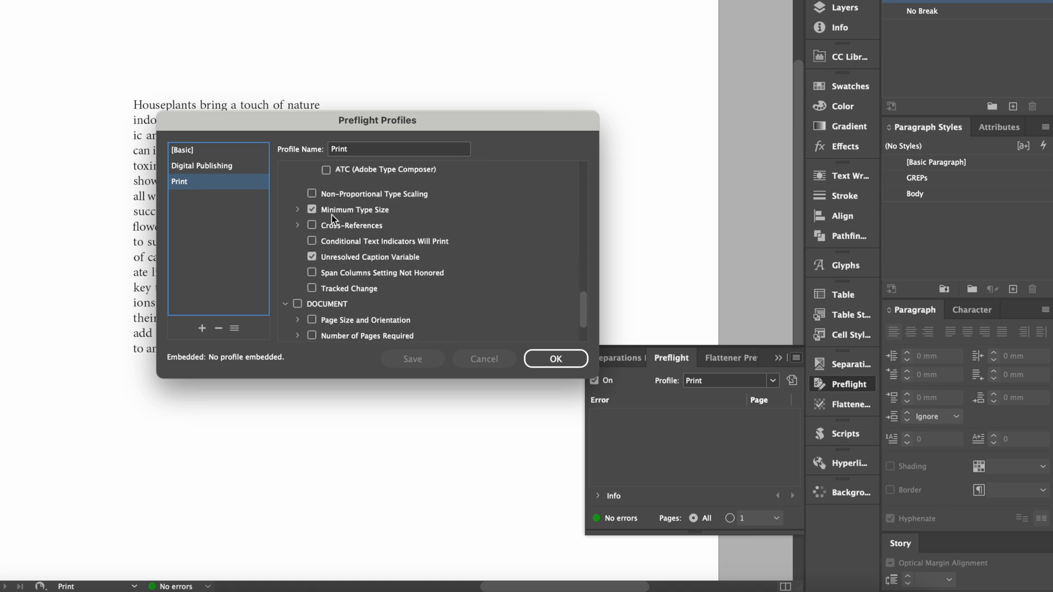
pyautogui.click(297, 210)
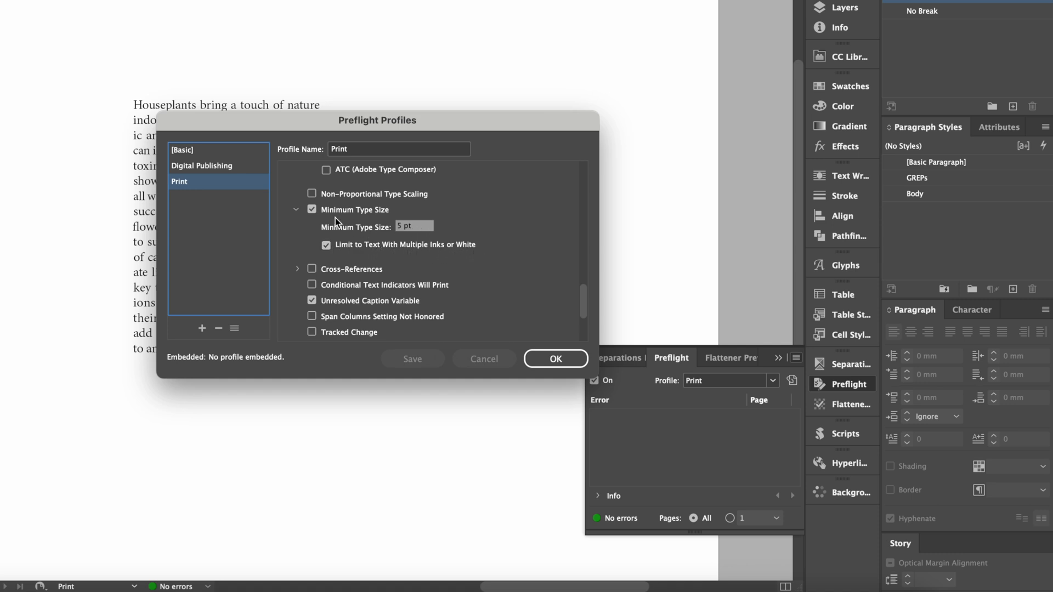
pyautogui.moveTo(581, 294); pyautogui.dragTo(583, 315)
pyautogui.click(218, 152)
pyautogui.click(211, 183)
pyautogui.click(559, 359)
# Look over the Flattener Preview highlight options and the user scripts, including DeleteEmptyTextFrames.jsx and RemoveEmptyLines.jsx
pyautogui.click(822, 404)
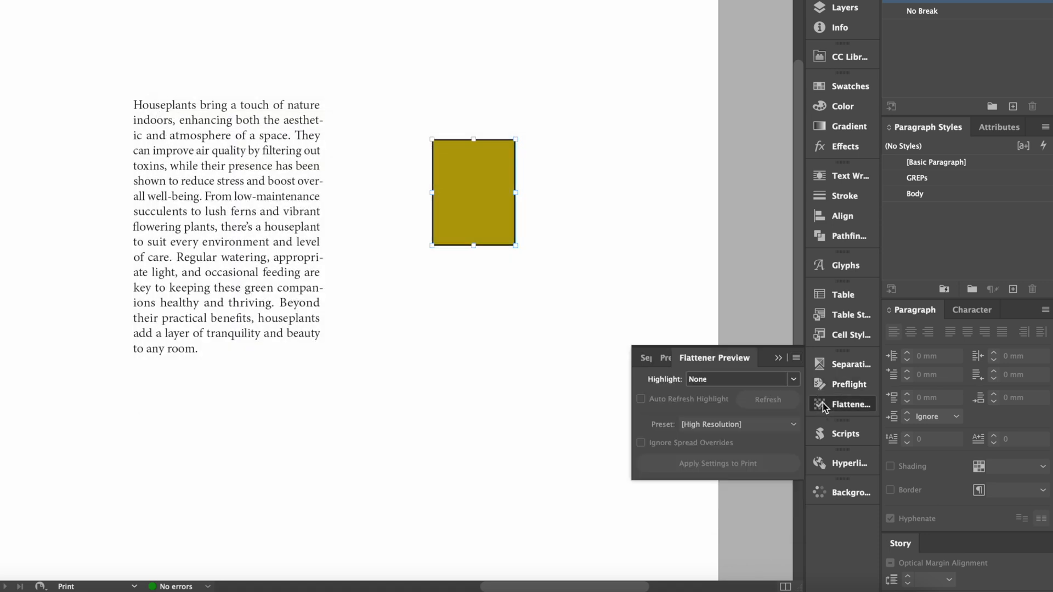
pyautogui.click(795, 376)
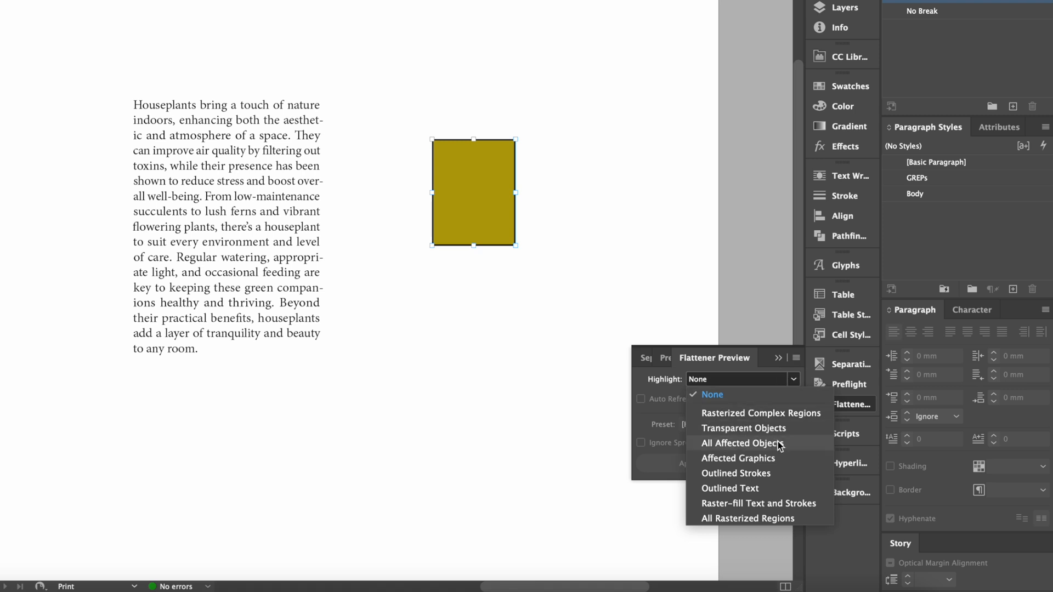
pyautogui.click(844, 434)
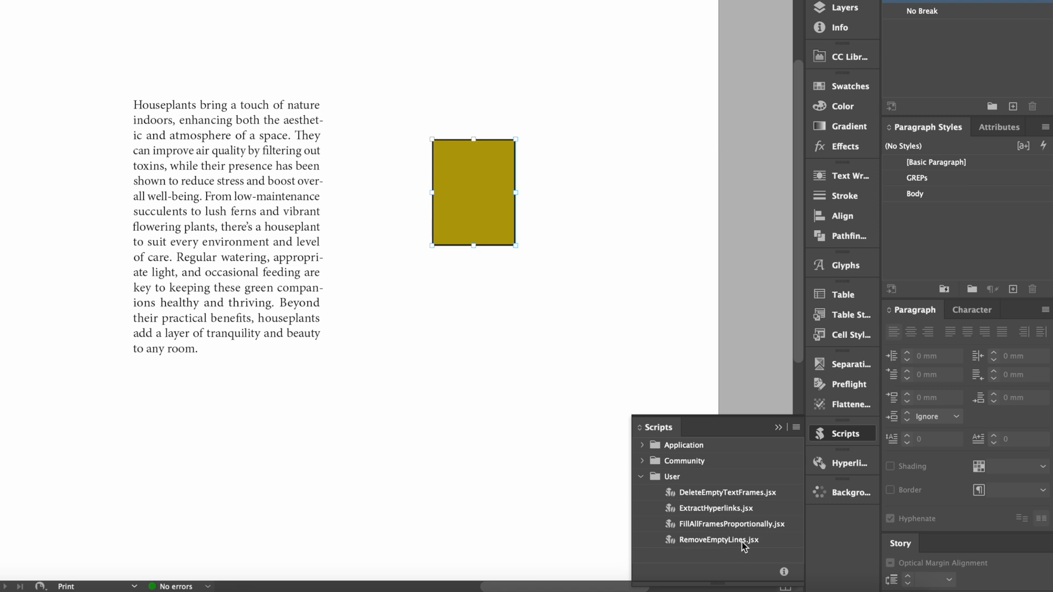
pyautogui.click(729, 497)
pyautogui.click(718, 542)
pyautogui.click(709, 500)
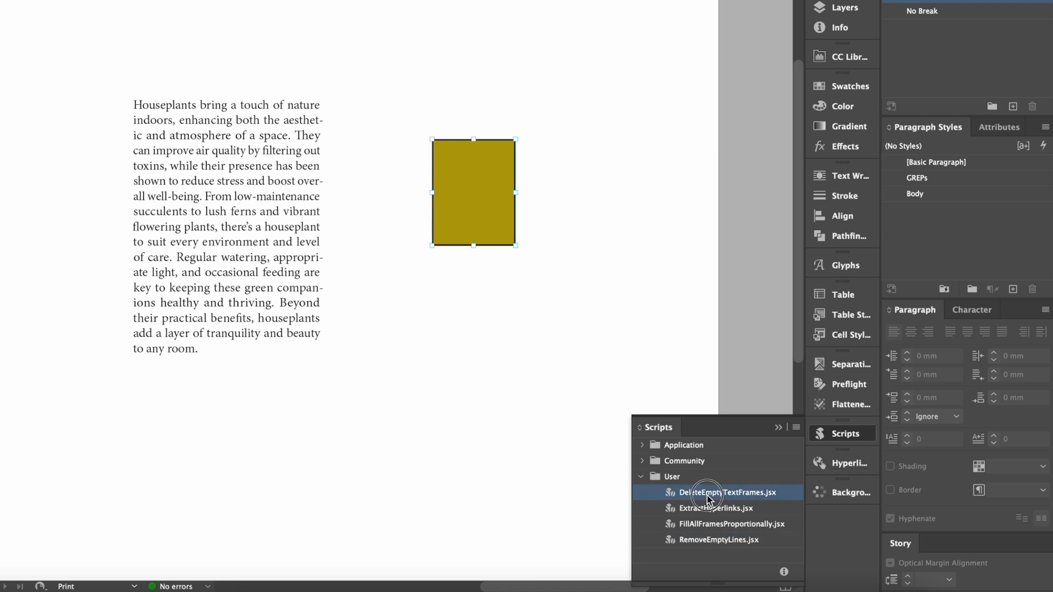
pyautogui.click(708, 540)
pyautogui.click(837, 437)
# Look over the Hyperlinks and Background Tasks settings
pyautogui.click(848, 463)
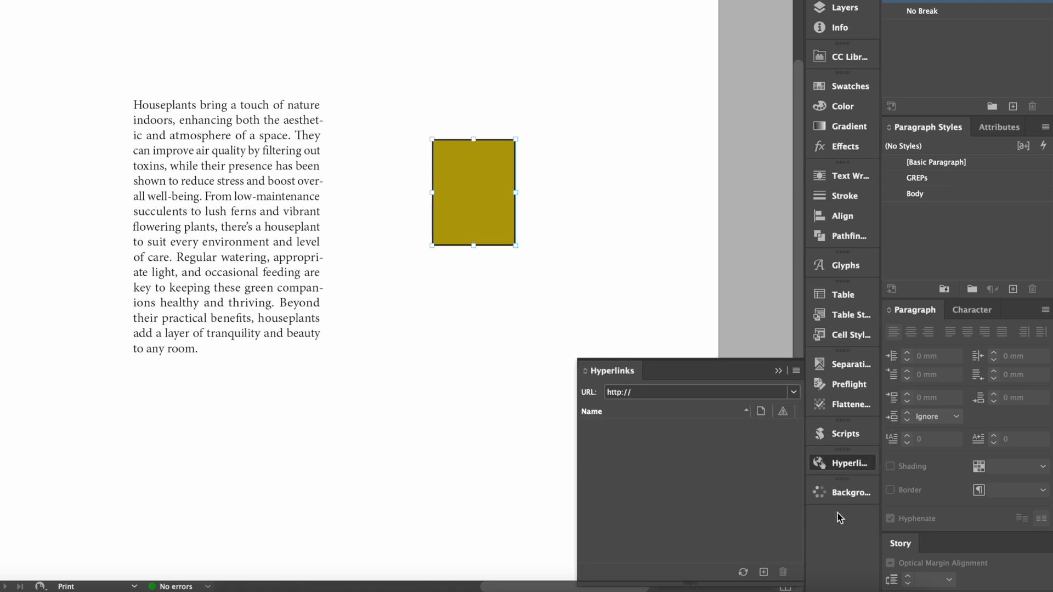
pyautogui.click(837, 463)
pyautogui.click(845, 494)
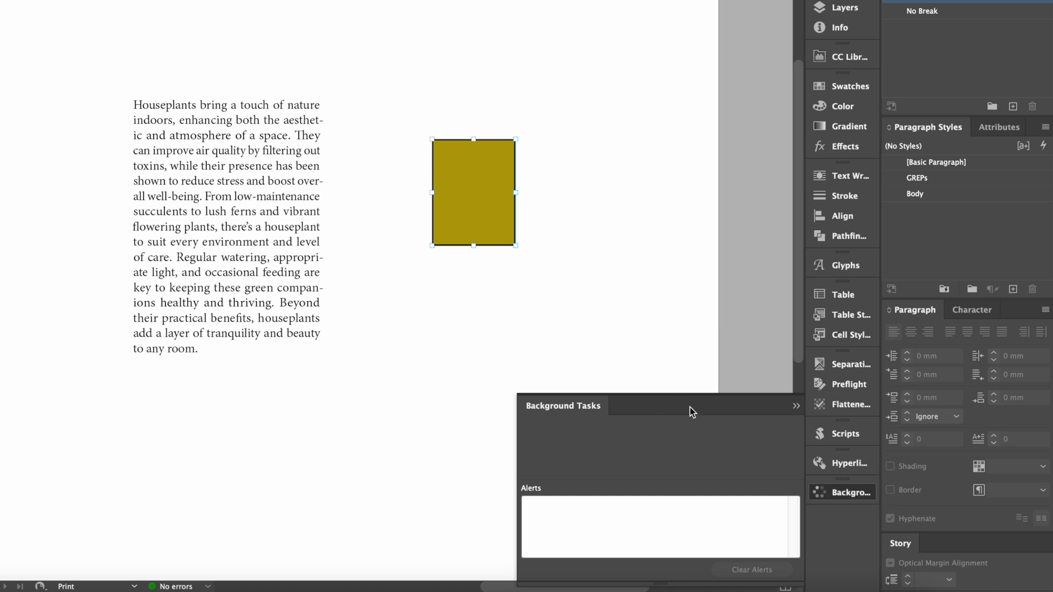
pyautogui.click(847, 494)
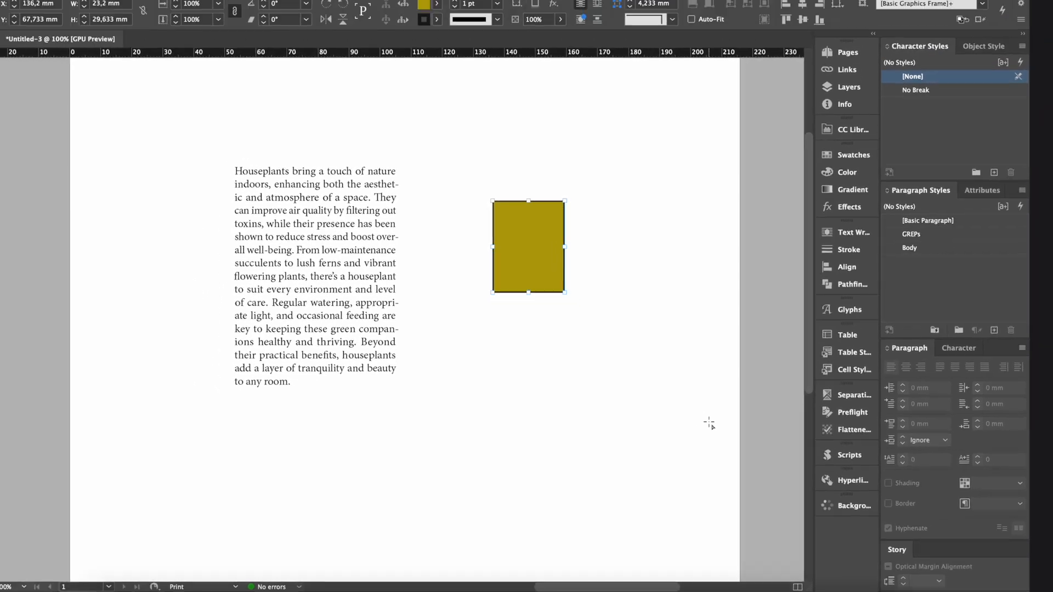